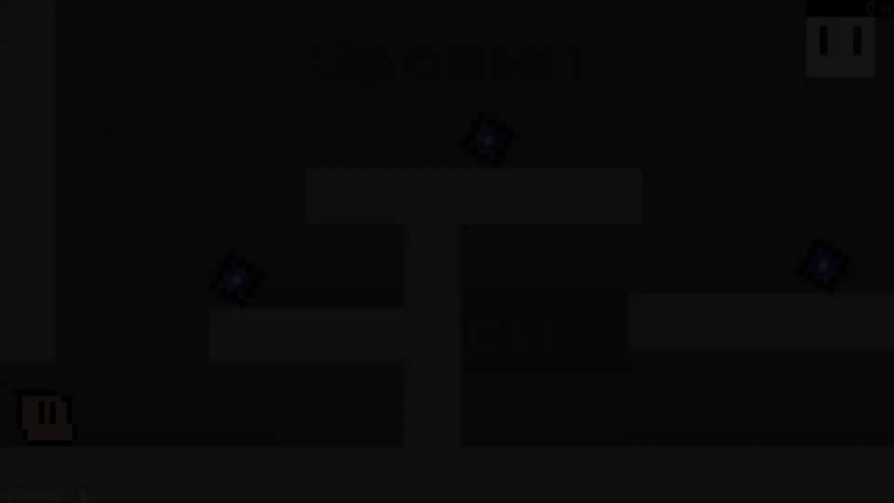
- Run right through the opening rooms, stomping the blue spiked enemies along the way
{"action": "key", "text": "Right"}
{"action": "key", "text": "Up"}
{"action": "key", "text": "Right"}
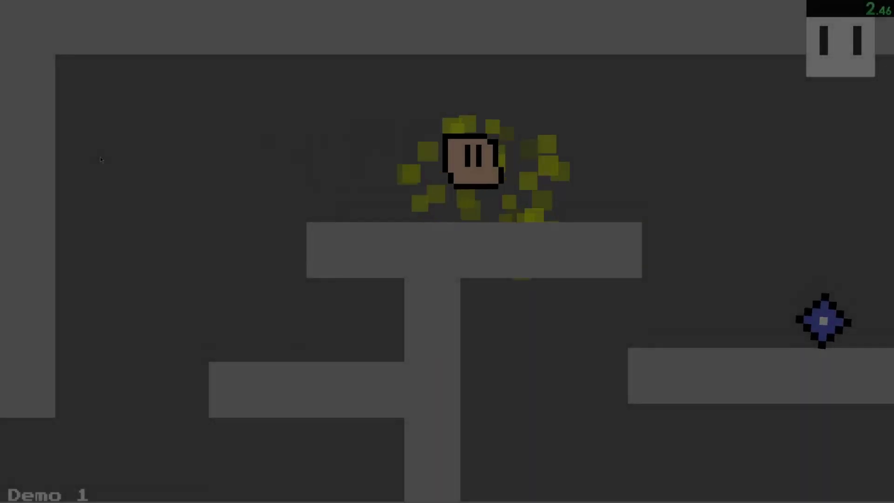
{"action": "key", "text": "Left"}
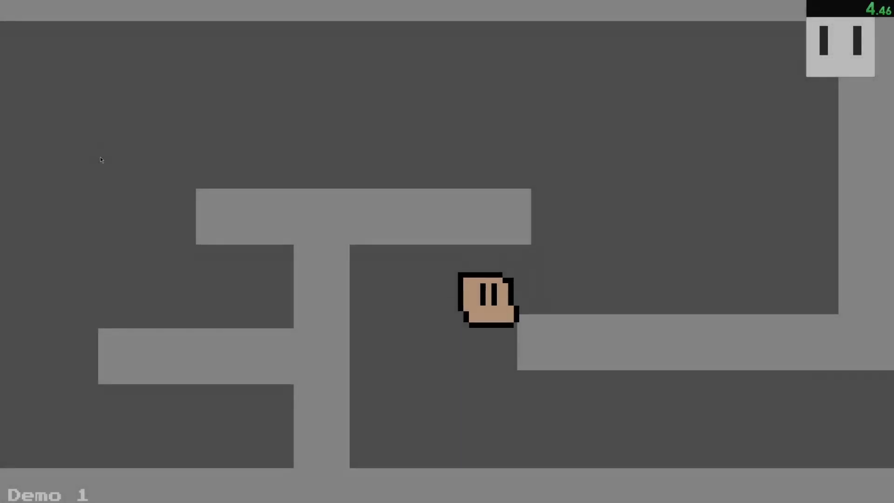
{"action": "key", "text": "Right"}
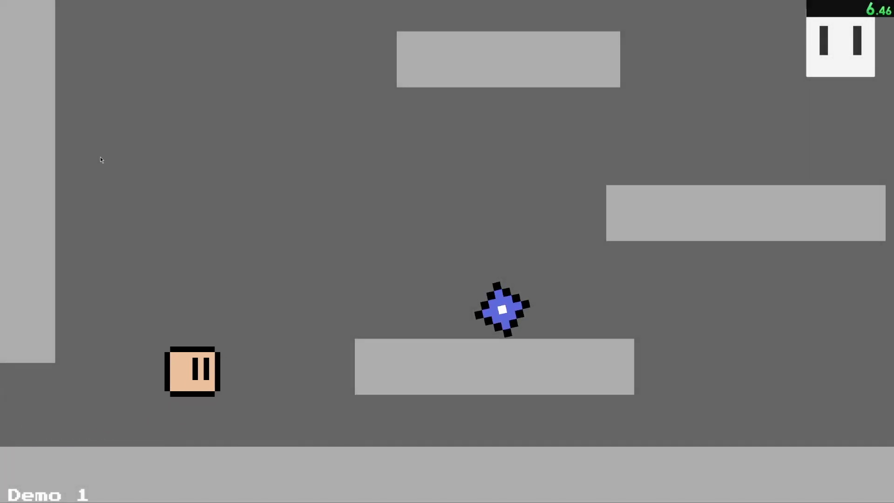
{"action": "key", "text": "Up"}
{"action": "key", "text": "Left"}
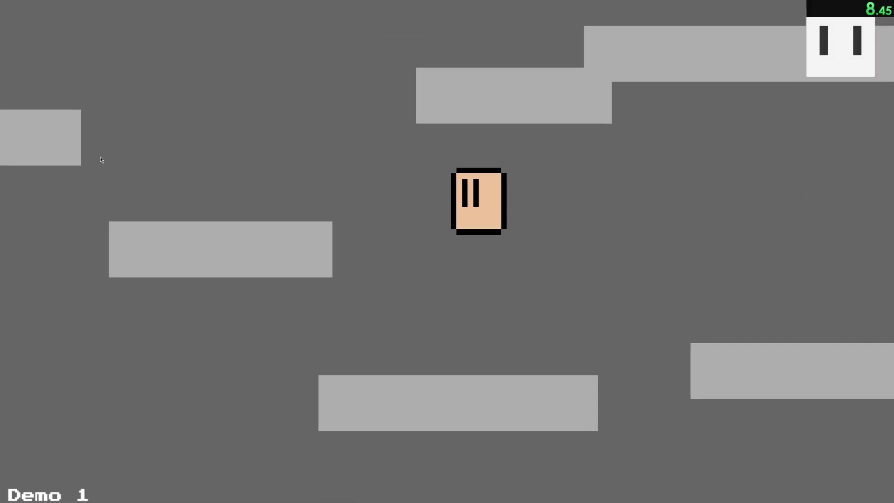
{"action": "key", "text": "Right"}
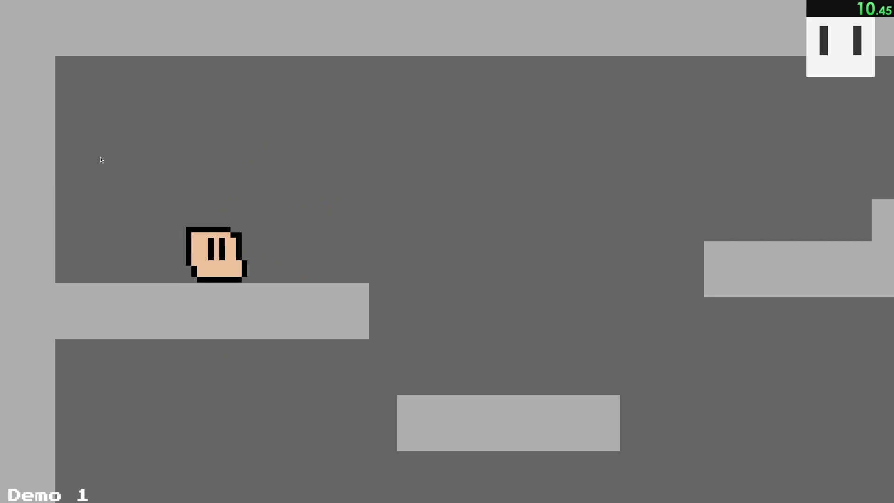
{"action": "key", "text": "Up"}
{"action": "key", "text": "Up"}
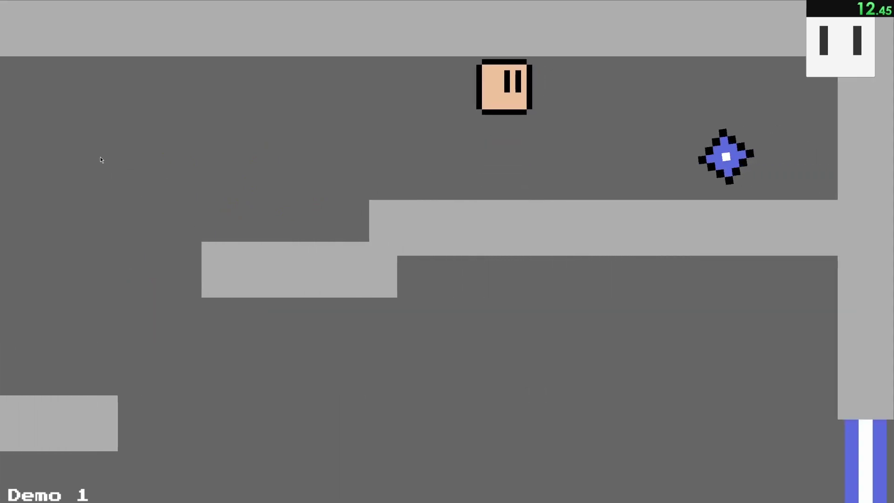
{"action": "key", "text": "Left"}
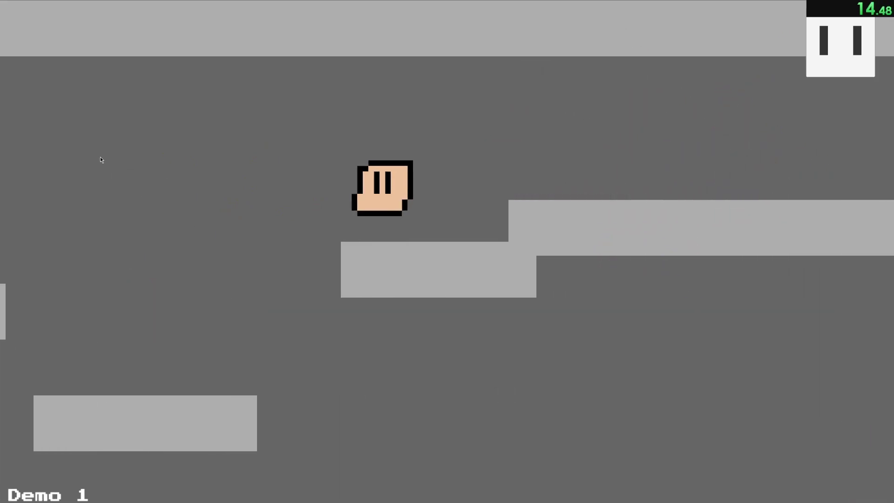
{"action": "key", "text": "Right"}
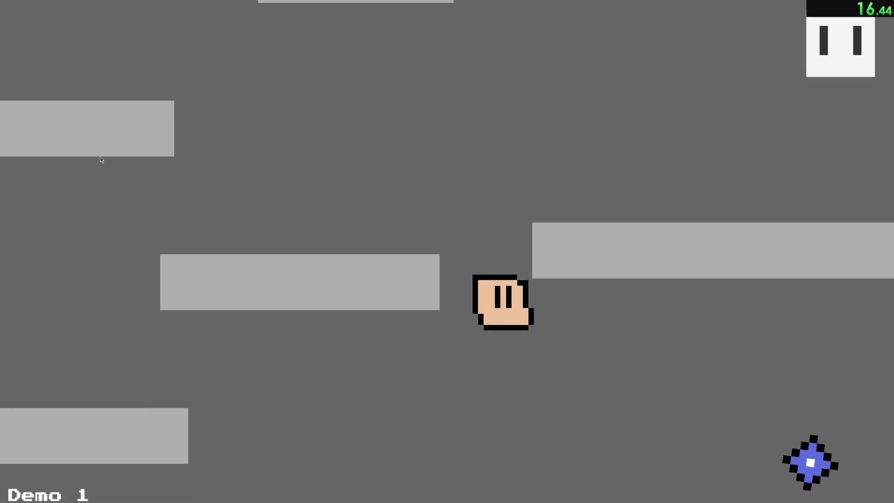
- Get past the blue enemy and climb the higher platforms into the enemy area
{"action": "key", "text": "Left"}
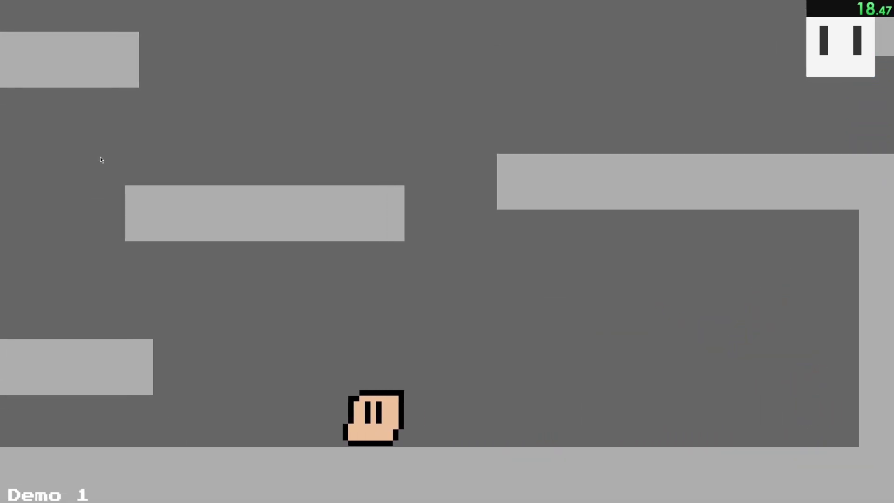
{"action": "key", "text": "Up"}
{"action": "key", "text": "Right"}
{"action": "key", "text": "Up"}
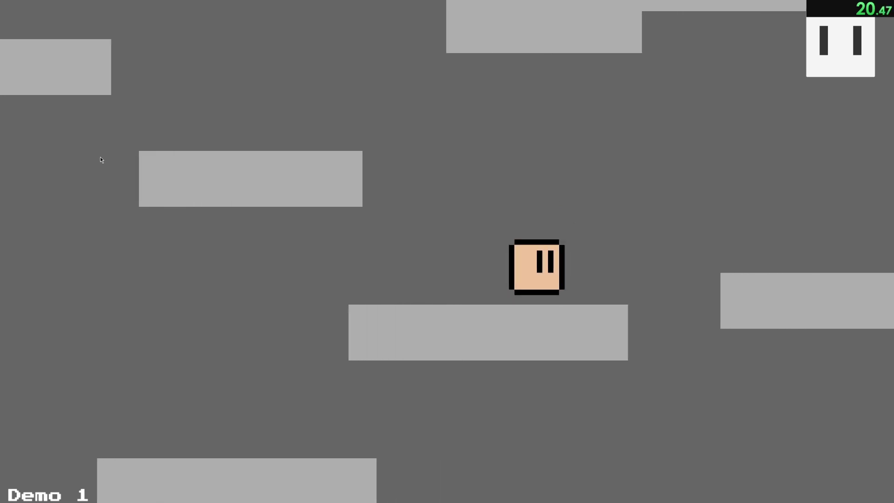
{"action": "key", "text": "Up"}
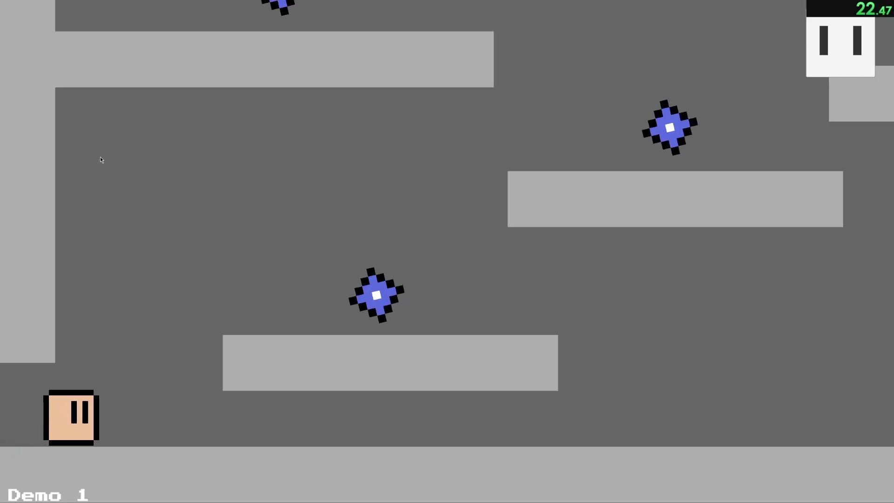
{"action": "key", "text": "Up"}
{"action": "key", "text": "Up"}
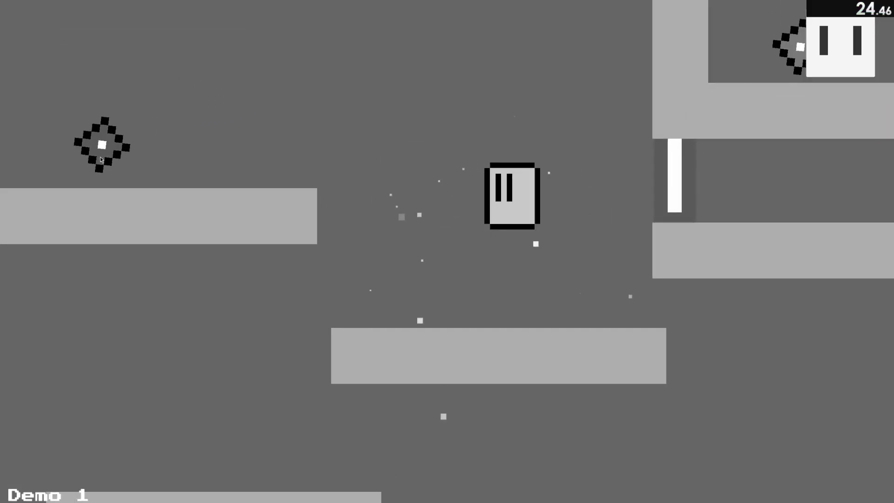
{"action": "key", "text": "Right"}
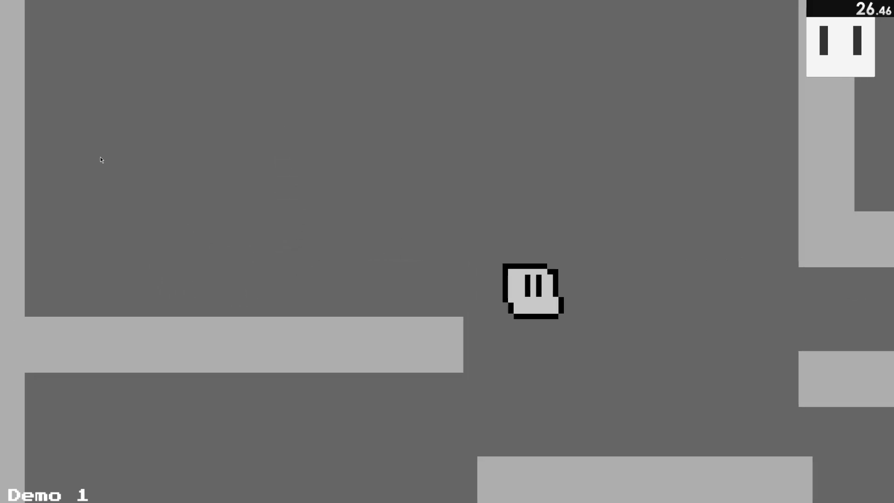
{"action": "key", "text": "Up"}
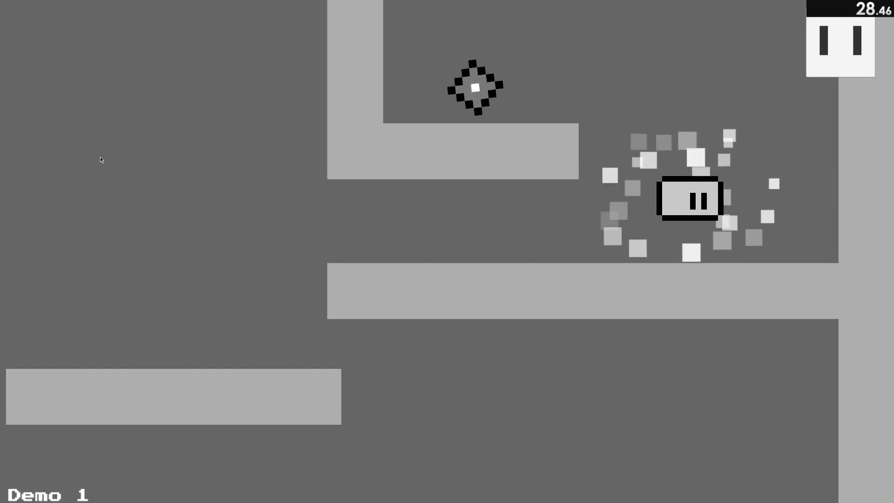
{"action": "key", "text": "Left"}
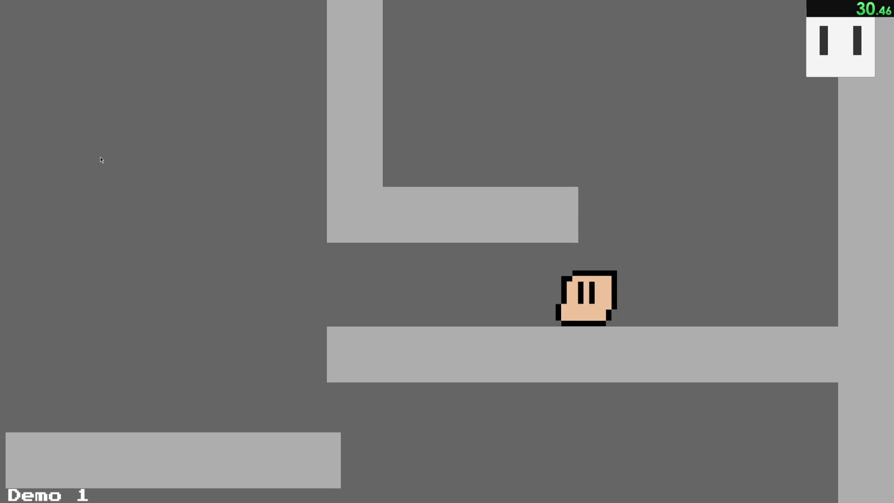
{"action": "key", "text": "Right"}
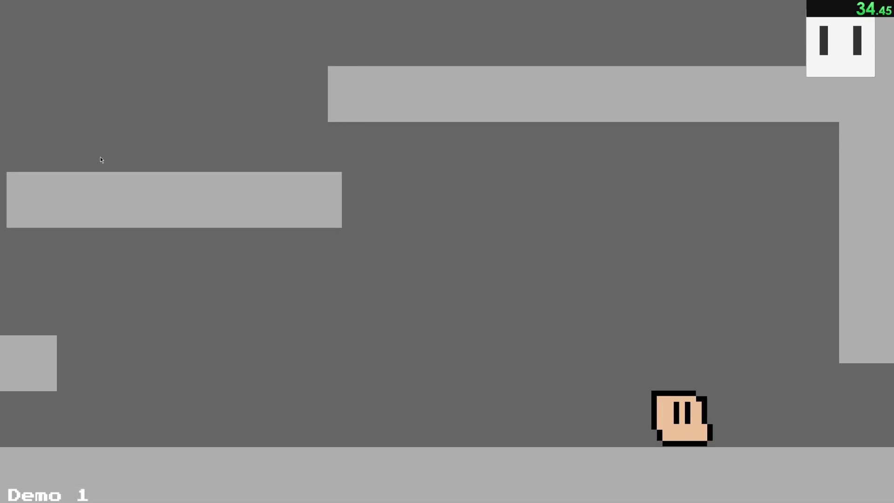
- Bounce through the orbs, collect the green orb and climb the next room's platforms
{"action": "key", "text": "space"}
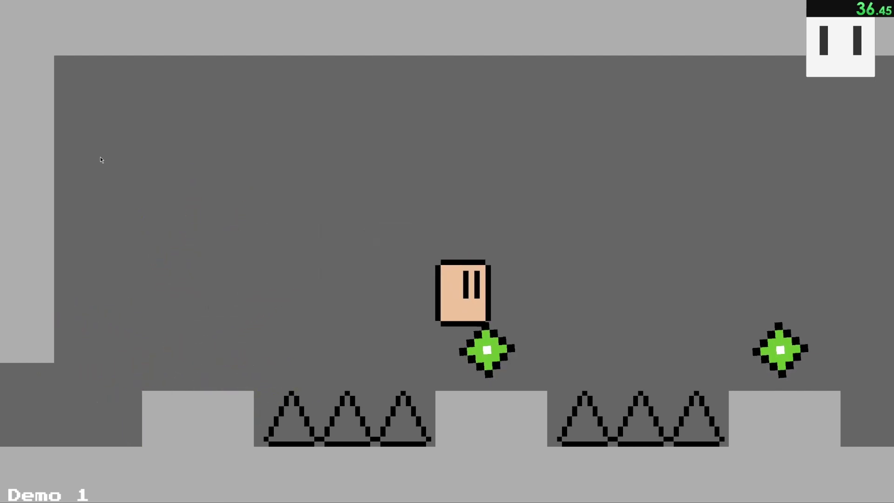
{"action": "key", "text": "space"}
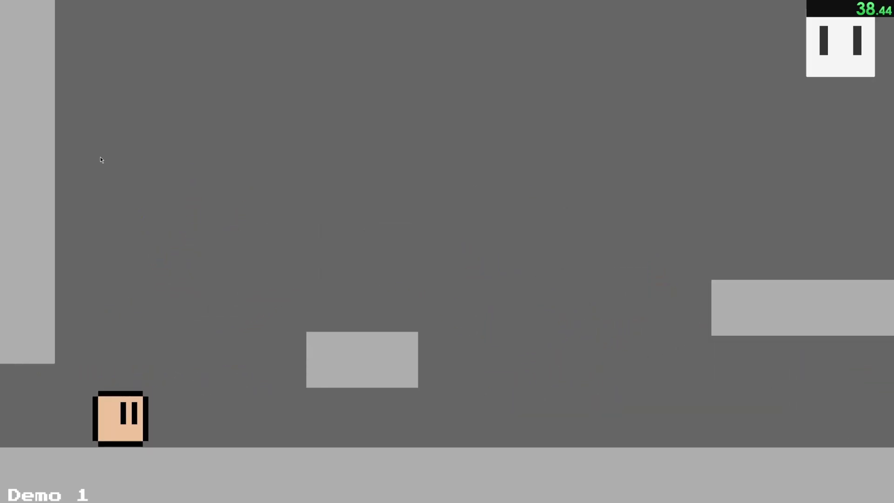
{"action": "key", "text": "space"}
{"action": "key", "text": "Left"}
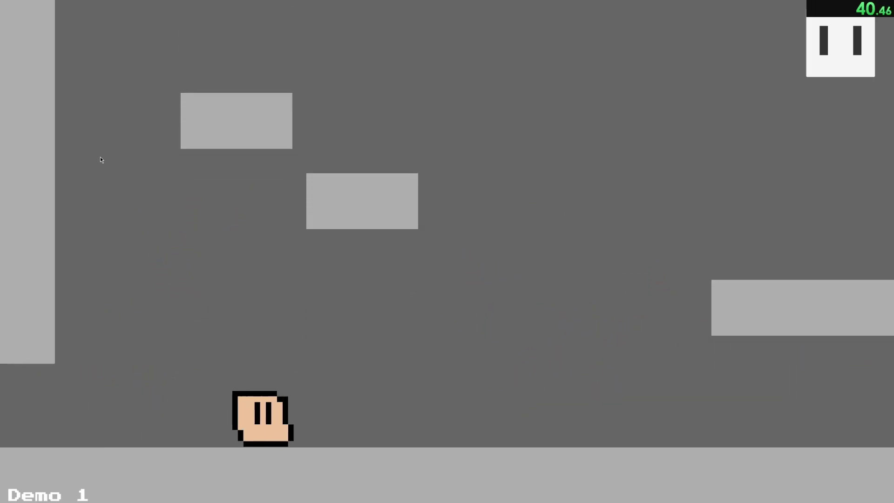
{"action": "key", "text": "space"}
{"action": "key", "text": "Right"}
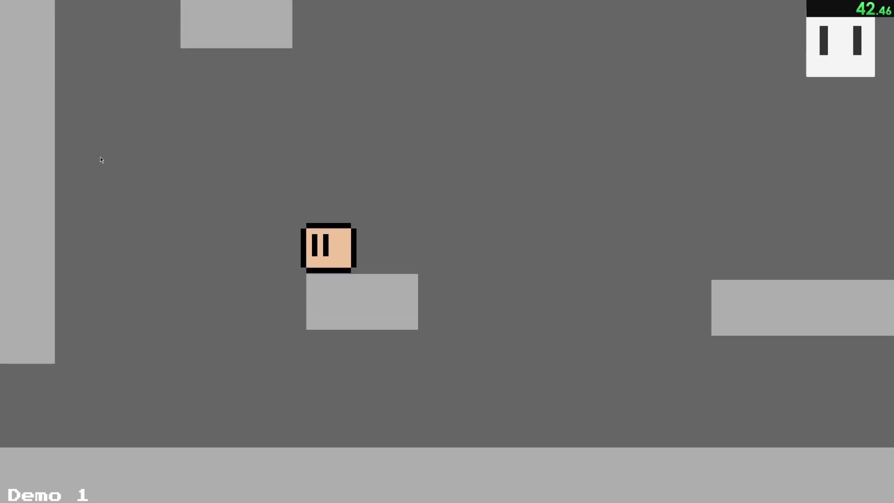
{"action": "key", "text": "space"}
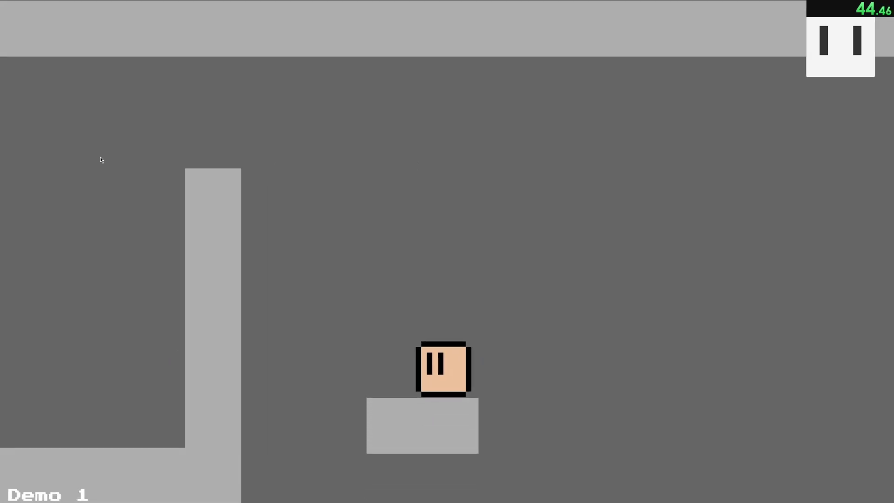
{"action": "key", "text": "space"}
{"action": "key", "text": "Left"}
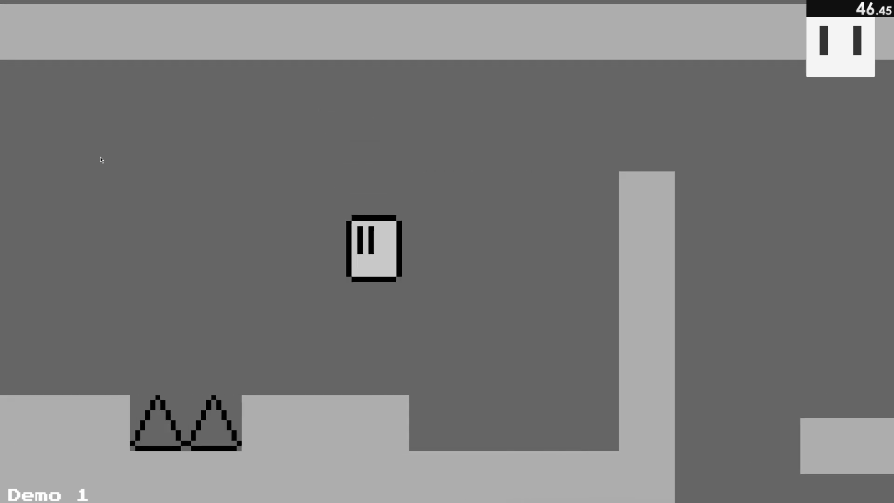
- After respawning, jump across the spike pits toward the end of the level
{"action": "key", "text": "space"}
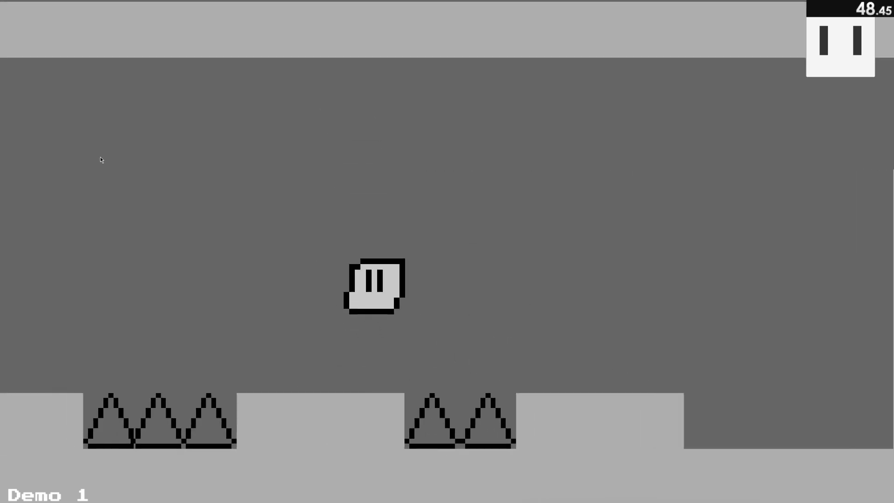
{"action": "key", "text": "space"}
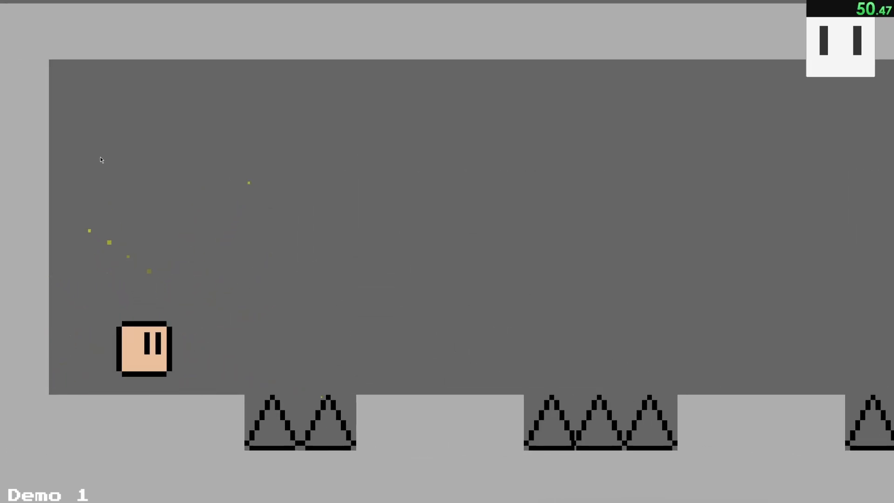
{"action": "key", "text": "space"}
{"action": "key", "text": "Right"}
{"action": "key", "text": "space"}
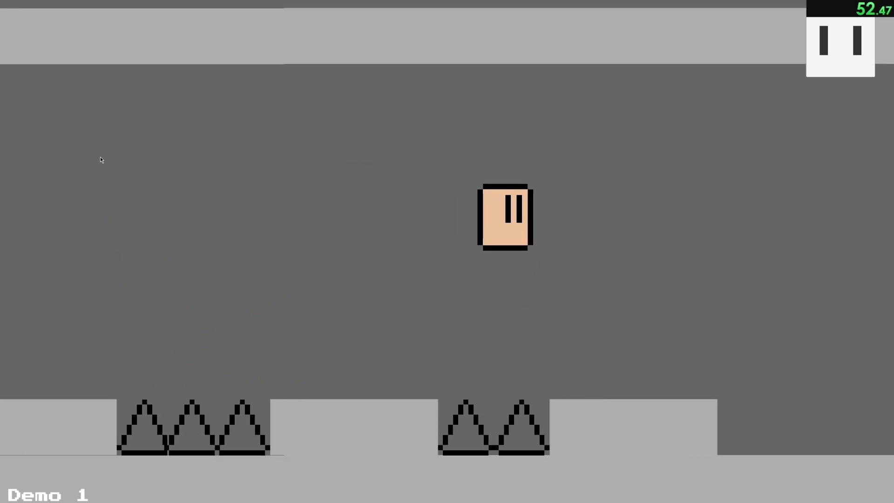
{"action": "key", "text": "space"}
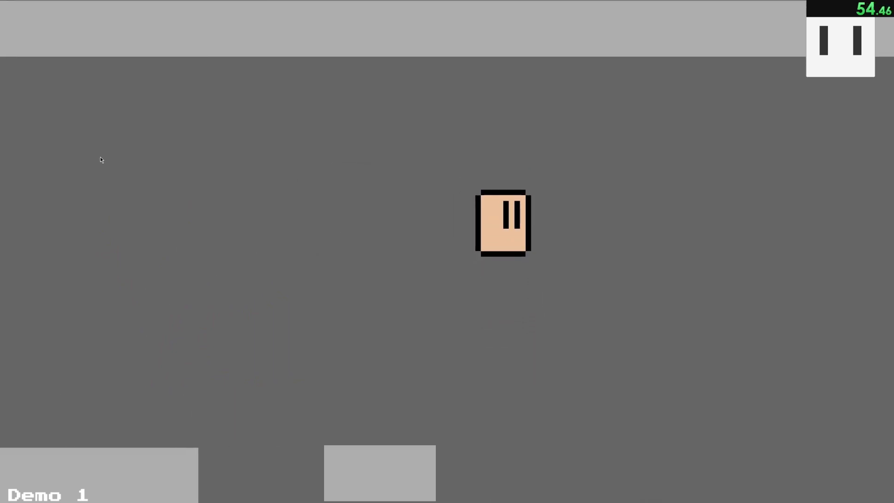
{"action": "key", "text": "space"}
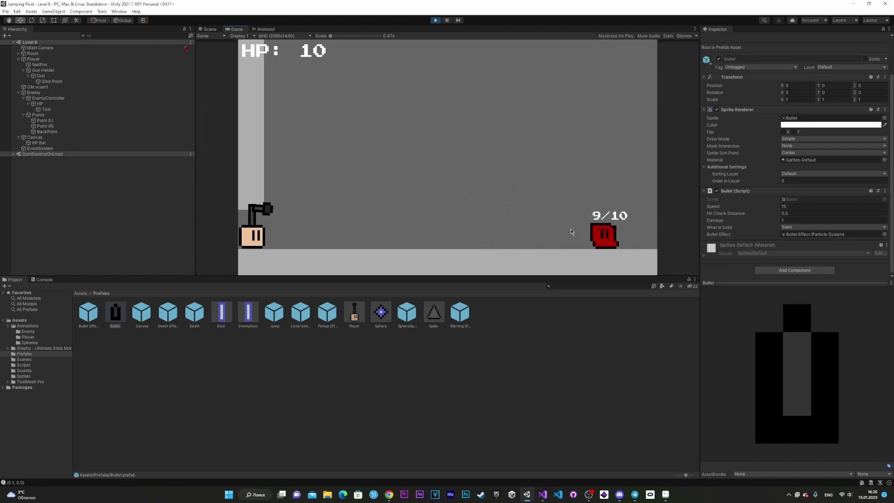
- Stop the Level 6 playtest to return to the editor
{"action": "left_click", "coordinate": [435, 20]}
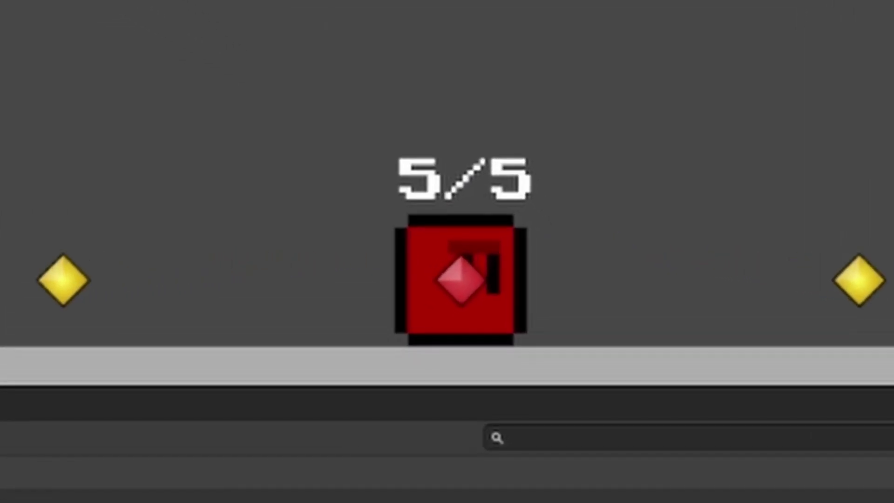
- Replace the Russian YouTube query with 'how to make an enemy in unity'
{"action": "type", "text": "как сделать"}
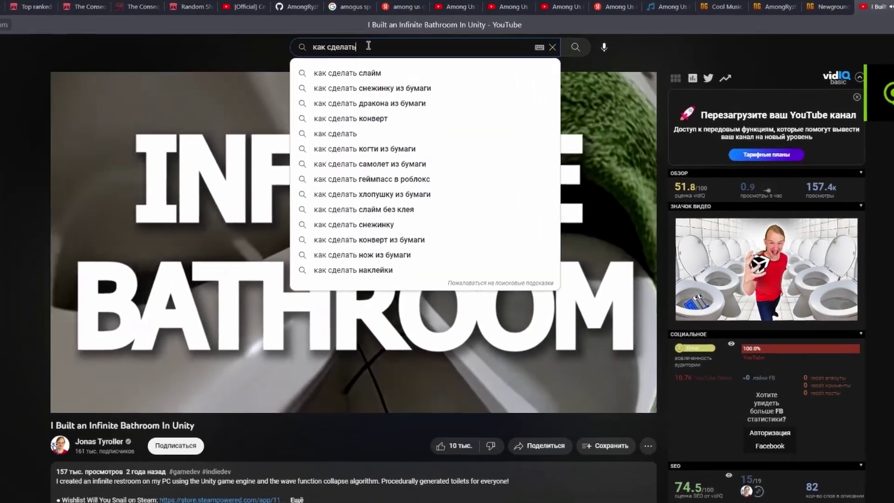
{"action": "type", "text": " врага в юни"}
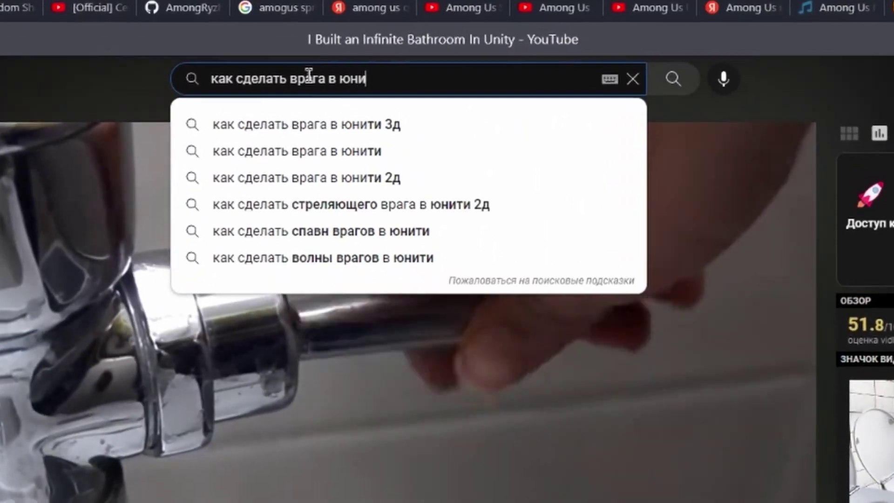
{"action": "type", "text": "ти 2д шуцватовы"}
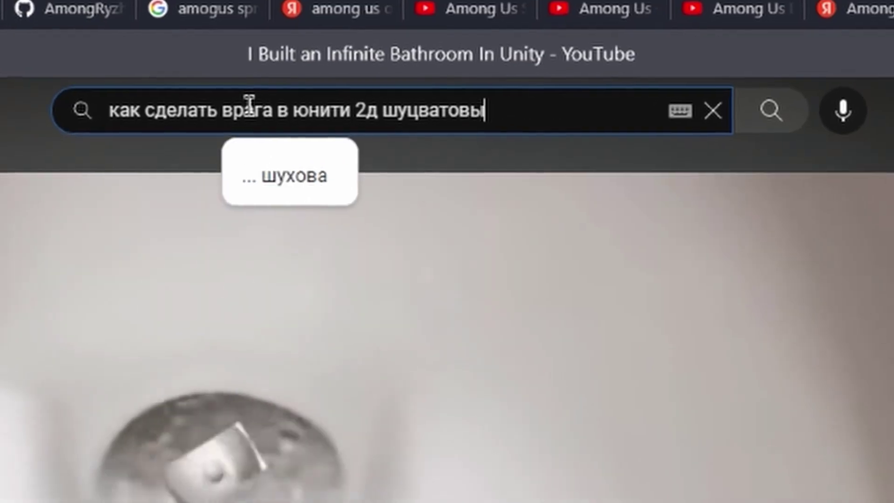
{"action": "type", "text": "итпорашвтплш"}
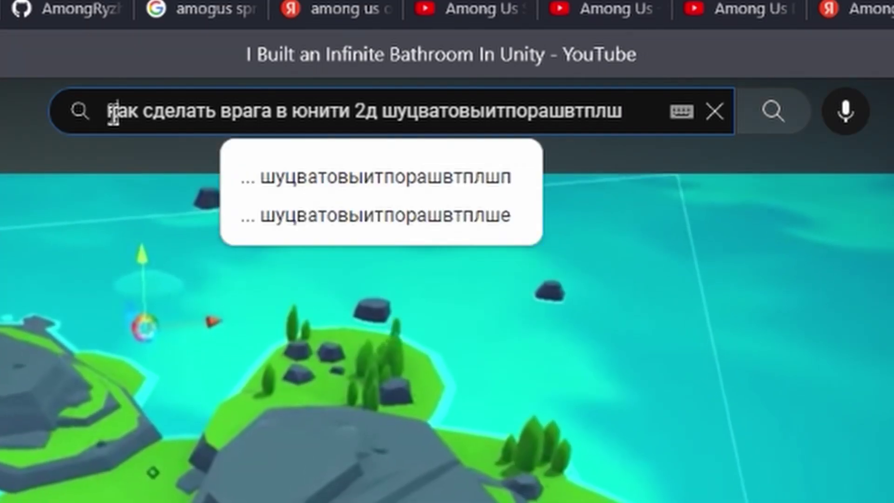
{"action": "left_click_drag", "start_coordinate": [110, 111], "coordinate": [624, 111]}
{"action": "type", "text": "к"}
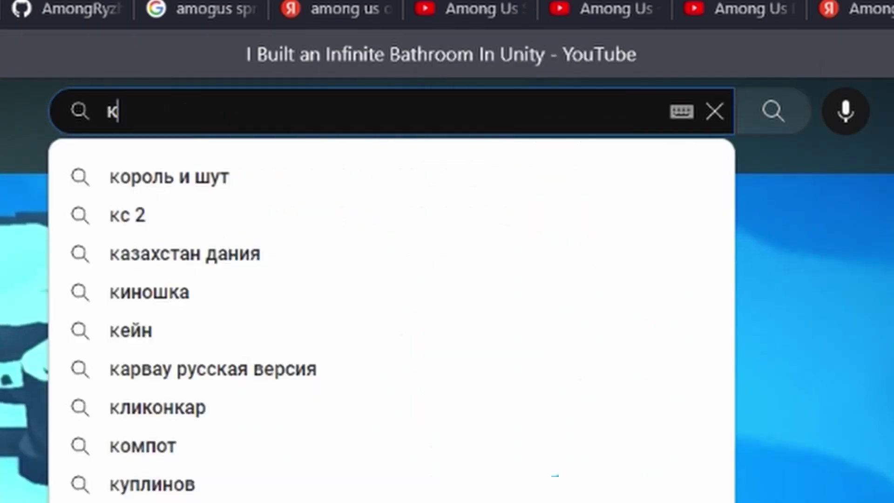
{"action": "key", "text": "BackSpace"}
{"action": "type", "text": "how"}
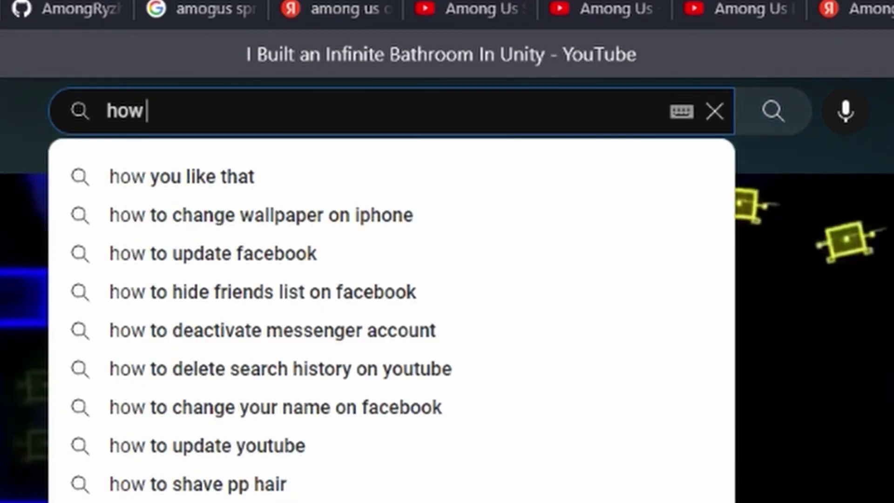
{"action": "type", "text": " to make an en"}
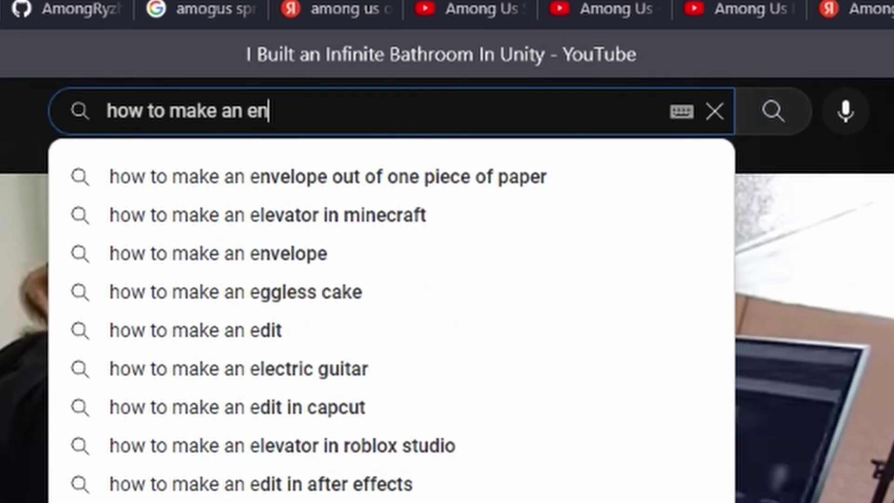
{"action": "type", "text": "emy in unity shufbshydbgjkdxbniufhc"}
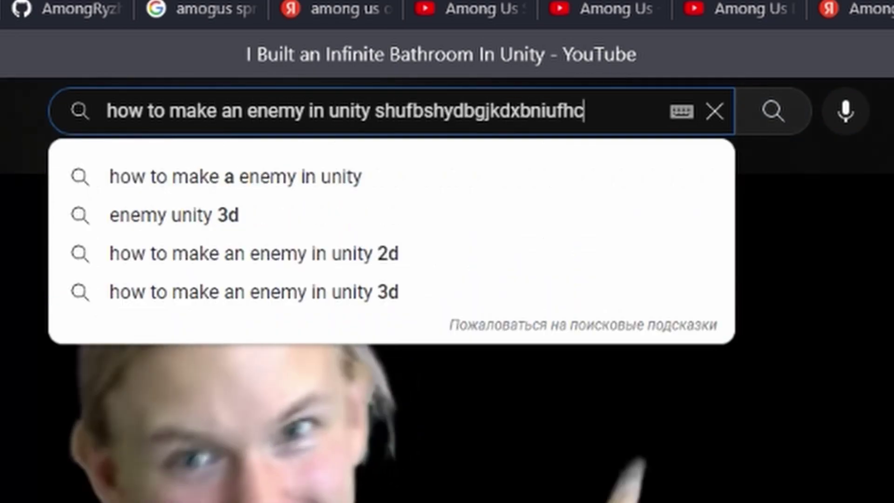
{"action": "type", "text": "jkgvm,n mjghjmnoh"}
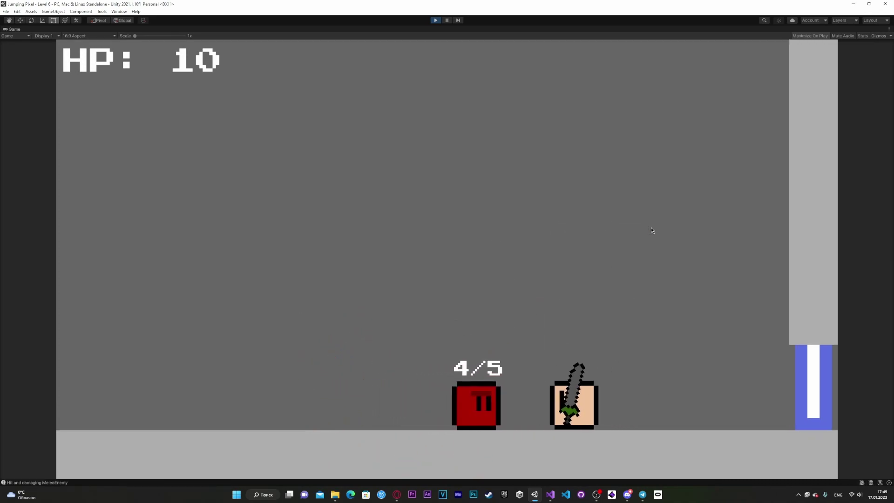
- Strike the MeleeEnemy with the sword, then jump over it and walk through the door
{"action": "key", "text": "space"}
{"action": "key", "text": "Right"}
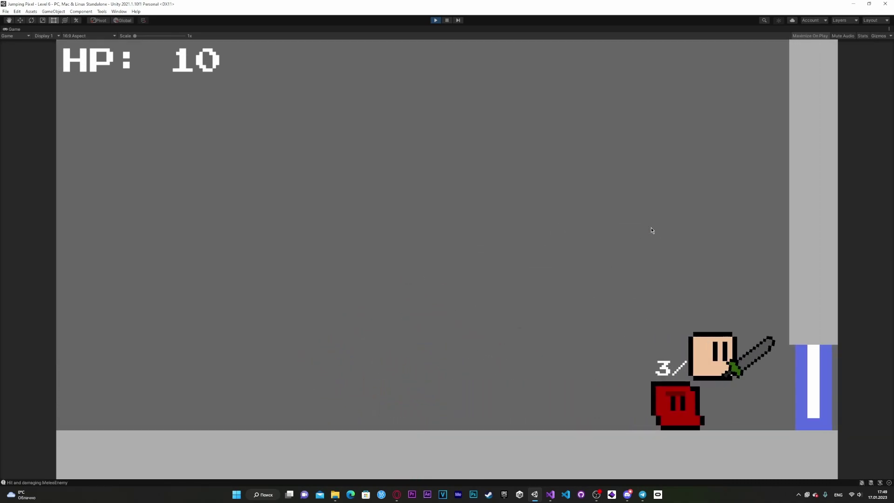
{"action": "key", "text": "Left"}
{"action": "key", "text": "Right"}
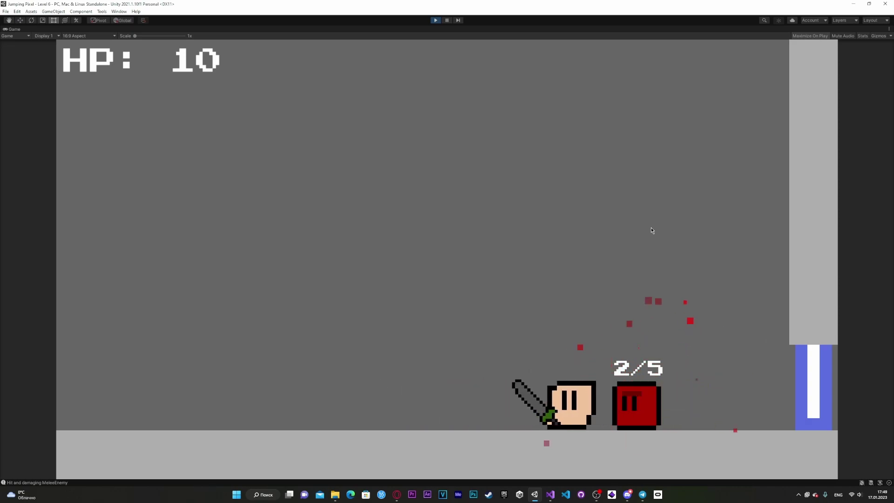
{"action": "key", "text": "Left"}
{"action": "key", "text": "space"}
{"action": "key", "text": "Right"}
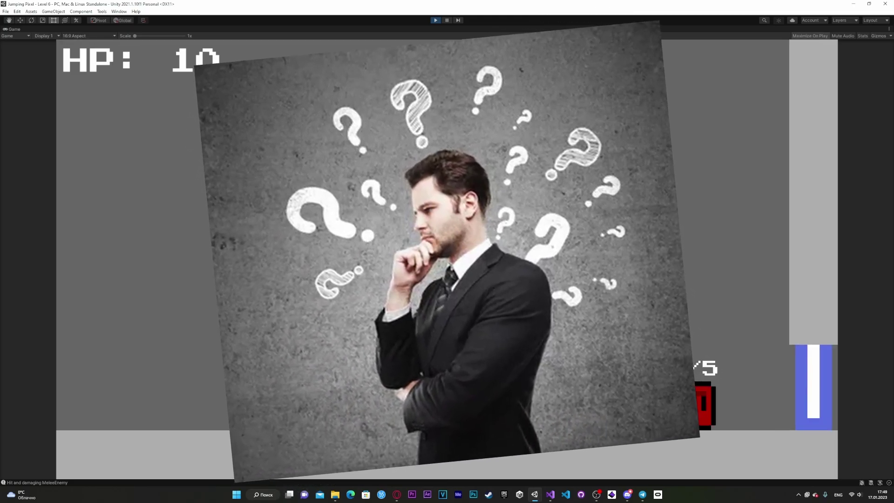
{"action": "key", "text": "Right"}
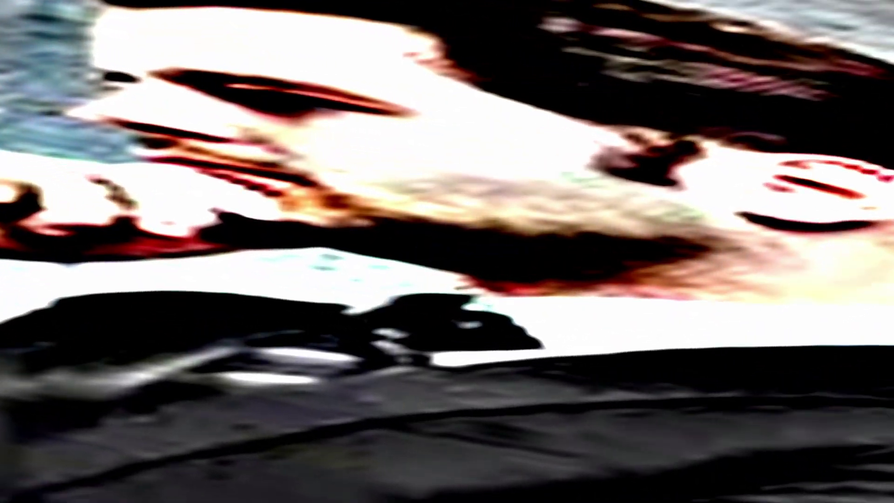
- Hit the red enemy until it is destroyed, then stop the playtest
{"action": "key", "text": "Left"}
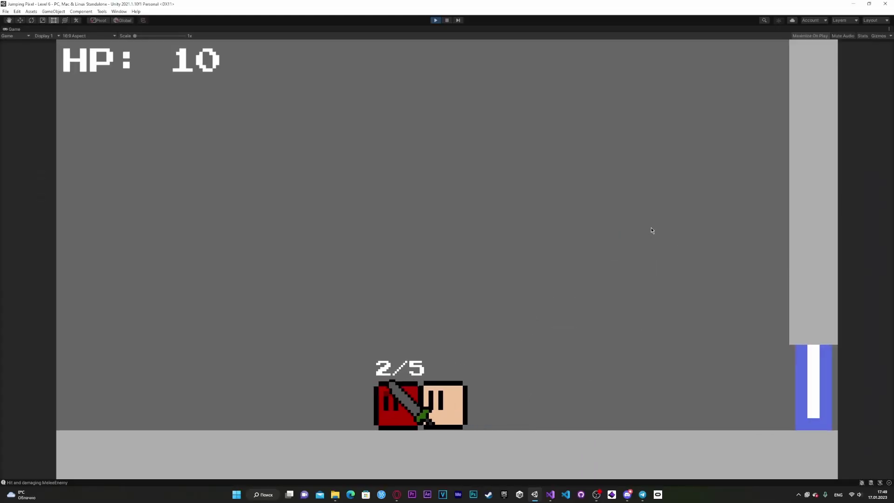
{"action": "key", "text": "space"}
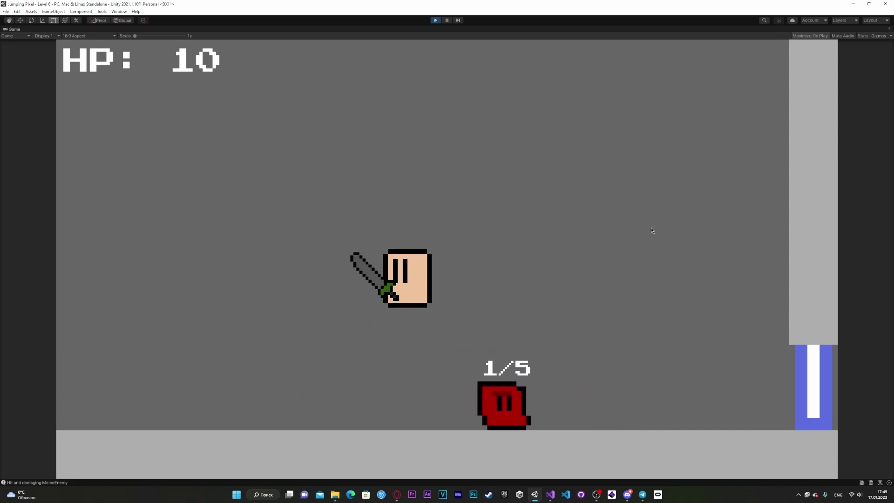
{"action": "key", "text": "Right"}
{"action": "key", "text": "Right"}
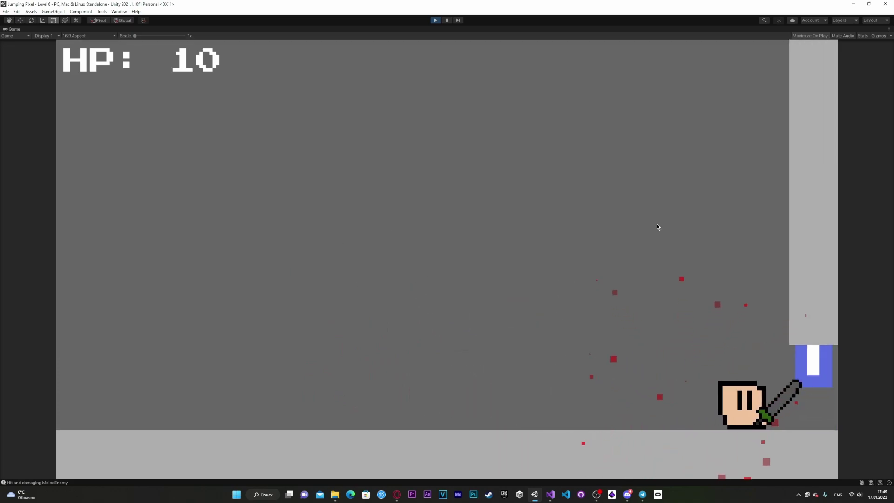
{"action": "key", "text": "Right"}
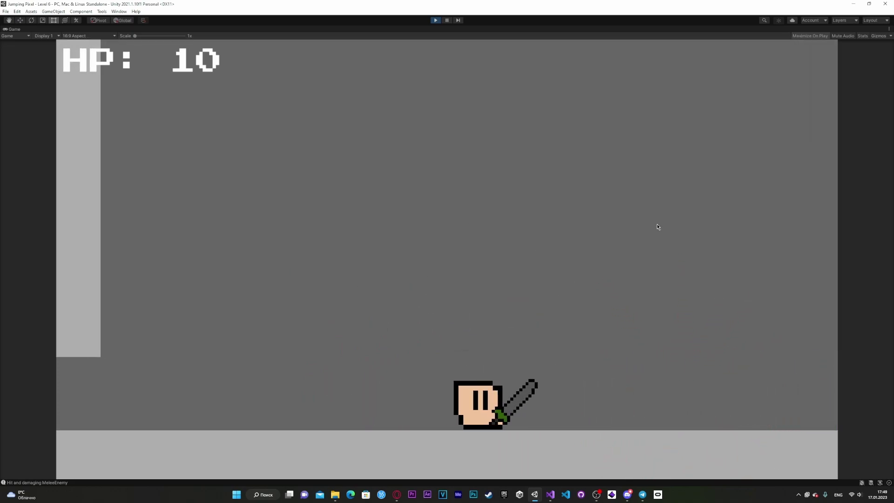
{"action": "key", "text": "Left"}
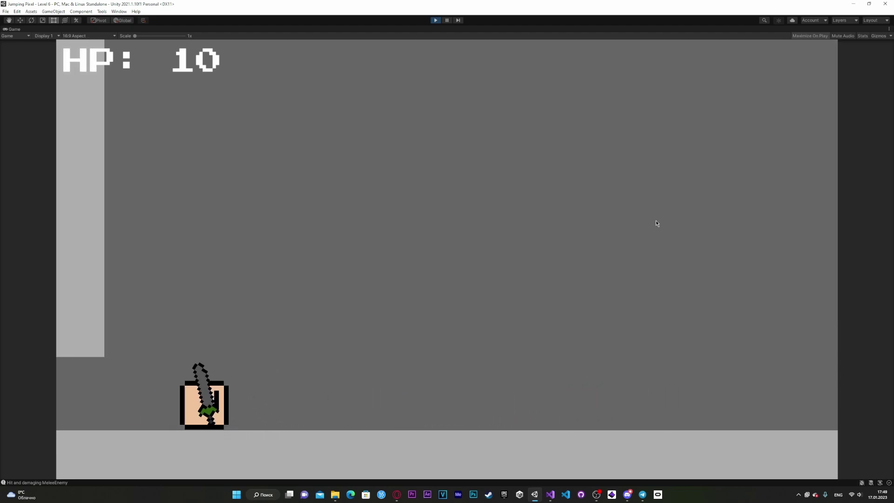
{"action": "key", "text": "Right"}
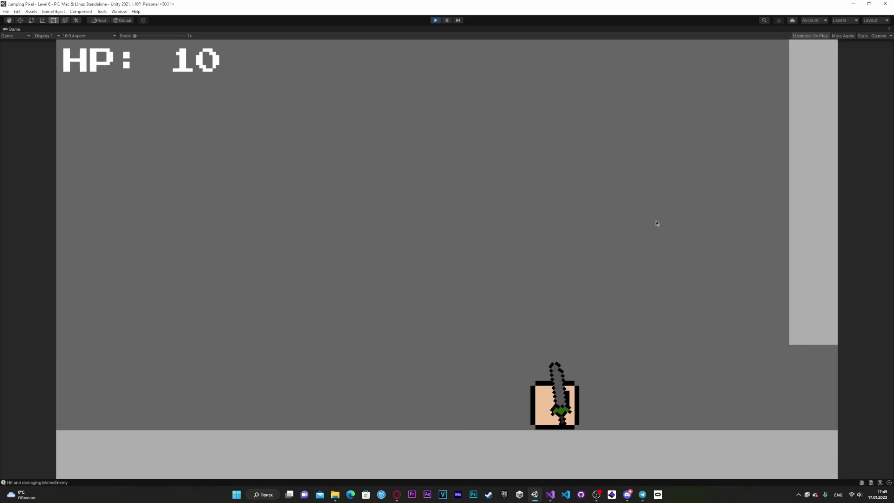
{"action": "left_click", "coordinate": [433, 21]}
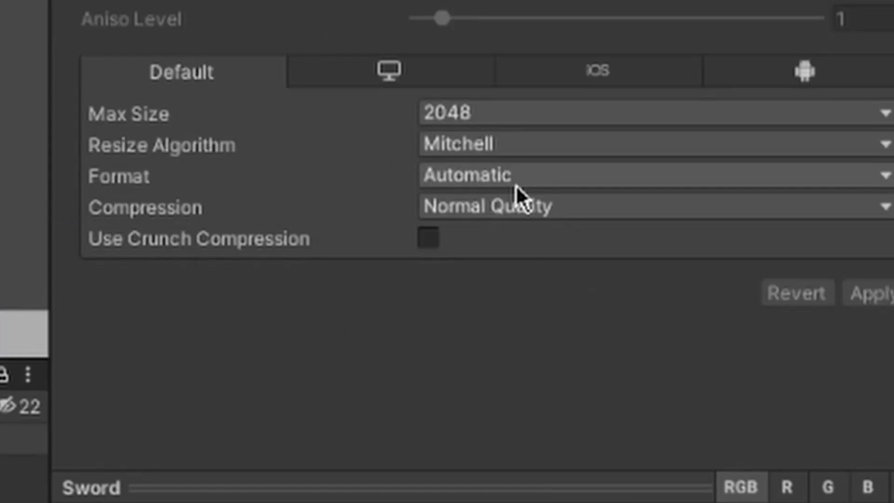
- Set the sword sprite's Compression to None in the Inspector
{"action": "left_click", "coordinate": [531, 207]}
{"action": "left_click", "coordinate": [535, 242]}
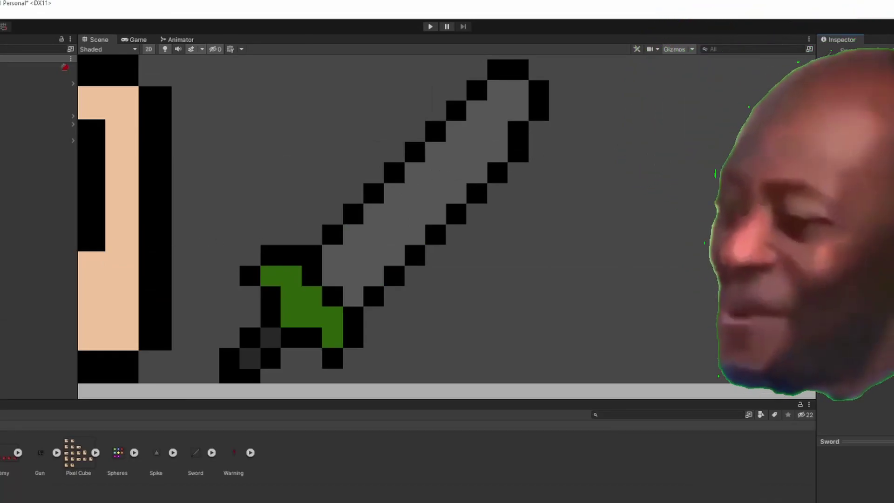
- Save the scene and project with Ctrl+S
{"action": "key", "text": "ctrl+s"}
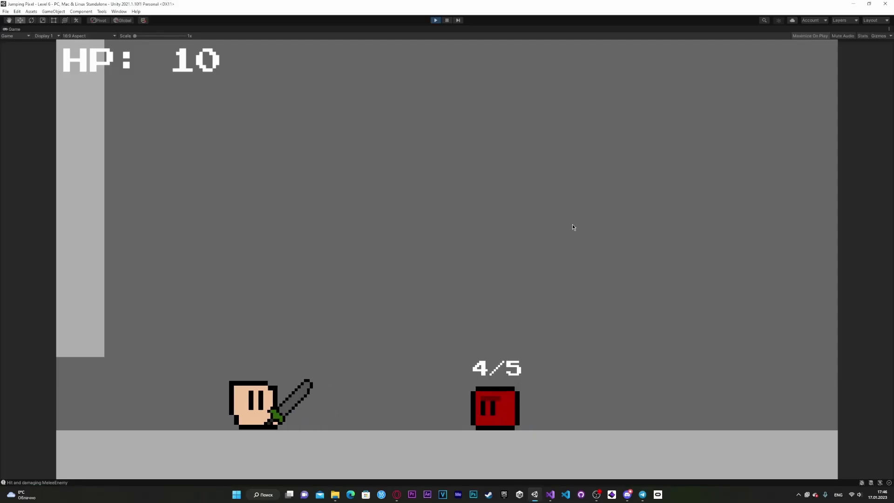
- Walk up to the red enemy and hit it repeatedly with the sword
{"action": "key", "text": "d"}
{"action": "left_click", "coordinate": [571, 224]}
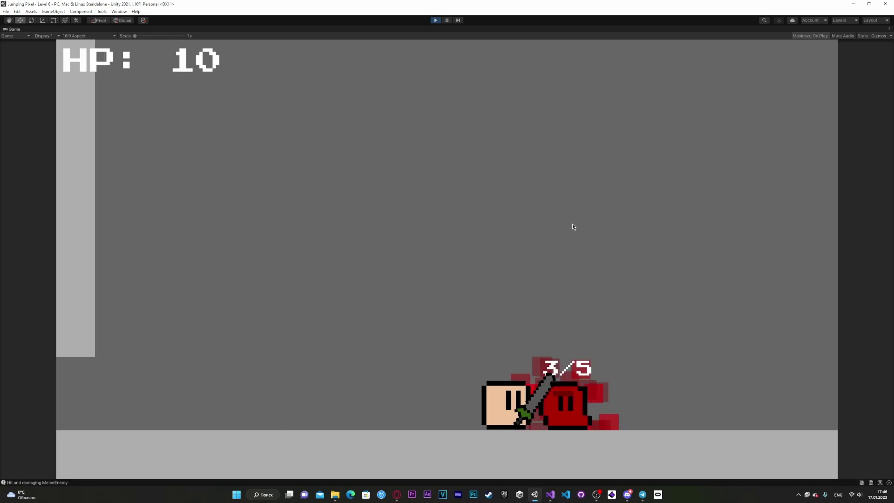
{"action": "left_click", "coordinate": [572, 224]}
{"action": "left_click", "coordinate": [571, 224]}
{"action": "key", "text": "d"}
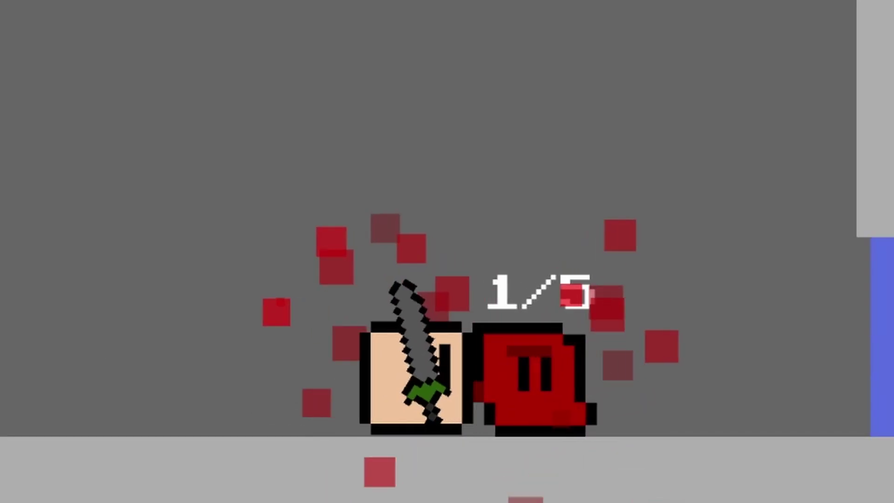
{"action": "key", "text": "a"}
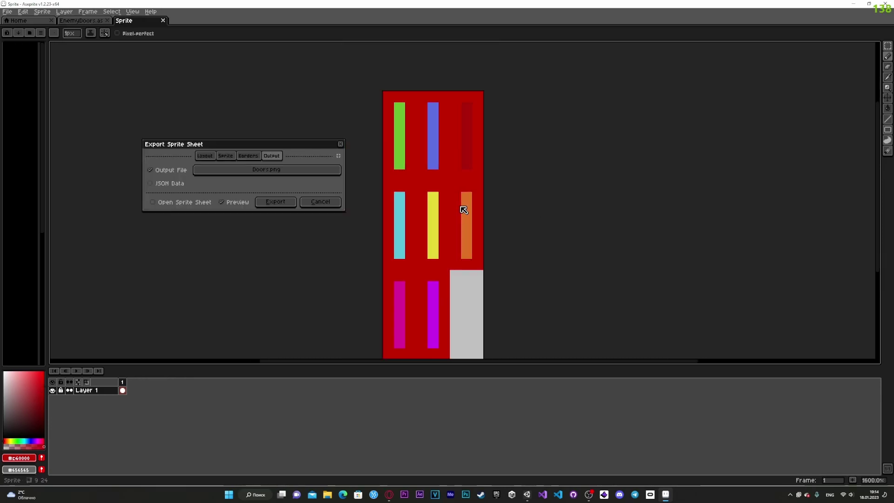
- Open a File Explorer window, then bring the Unity editor back to the front
{"action": "scroll", "coordinate": [464, 210], "scroll_direction": "down", "scroll_amount": 1}
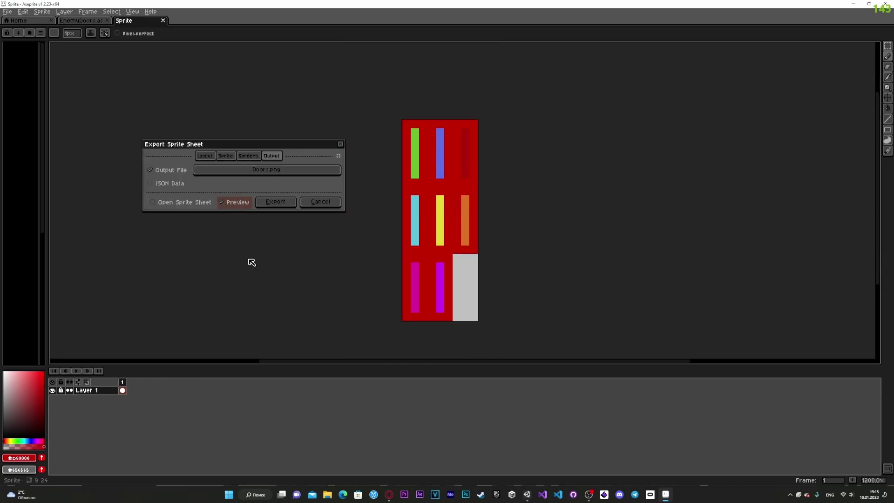
{"action": "left_click", "coordinate": [327, 496]}
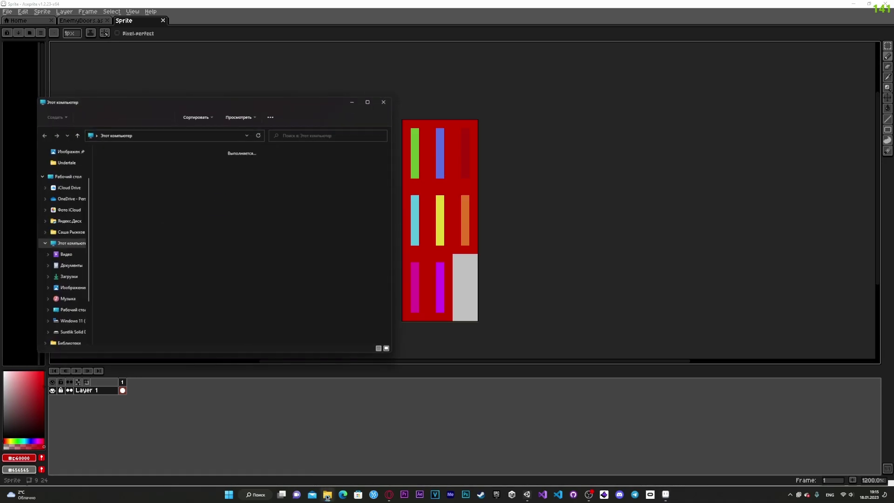
{"action": "left_click", "coordinate": [532, 497]}
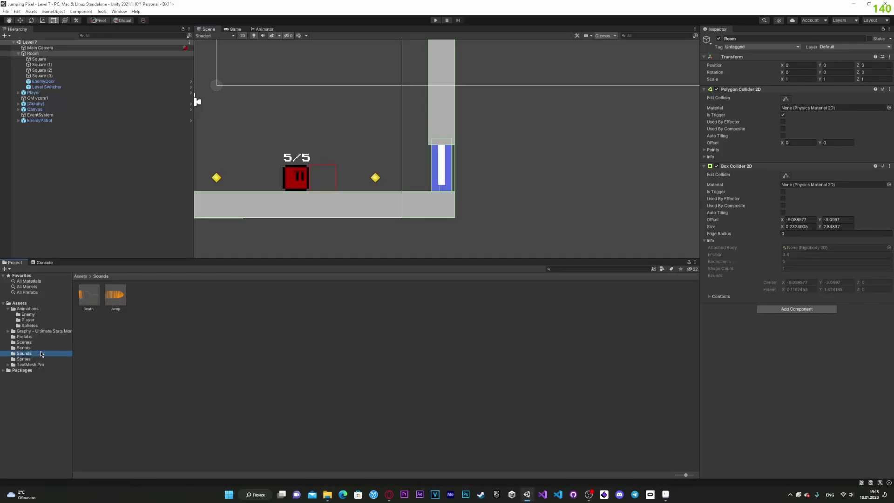
- Browse the Scripts and Sprites folders, minimize Unity and open drive D: in Explorer
{"action": "left_click", "coordinate": [24, 347]}
{"action": "left_click", "coordinate": [24, 359]}
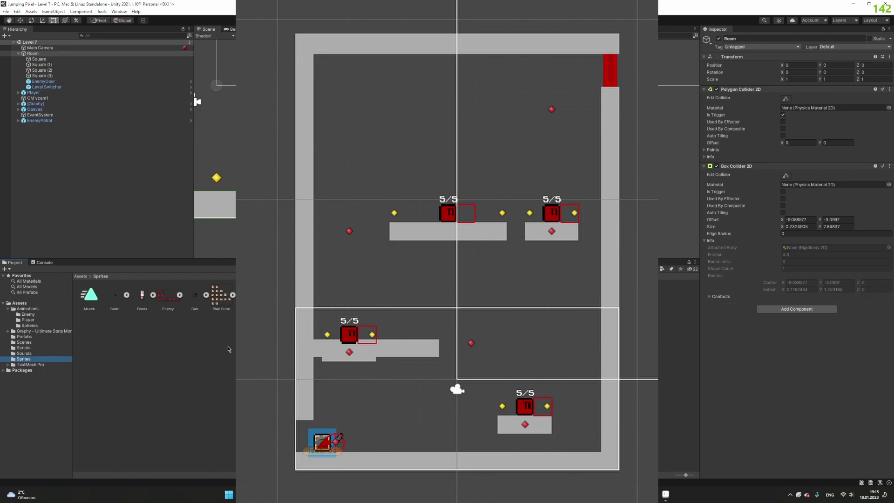
{"action": "left_click", "coordinate": [853, 3]}
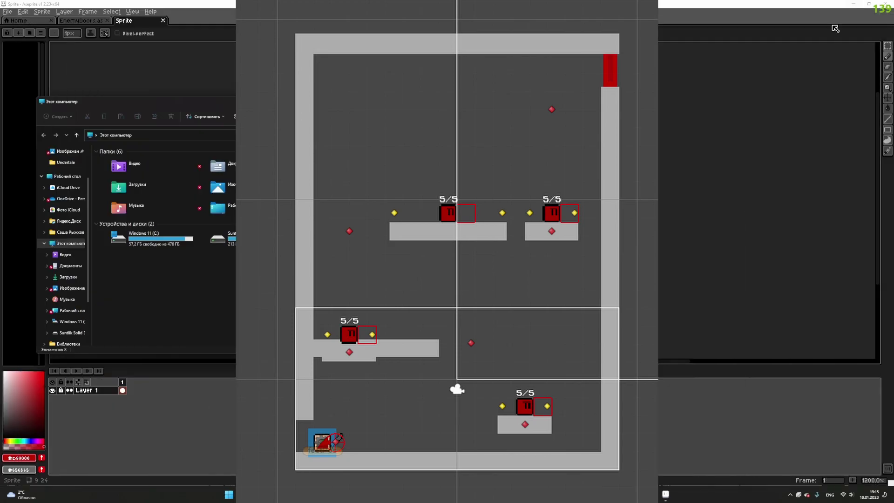
{"action": "double_click", "coordinate": [220, 242]}
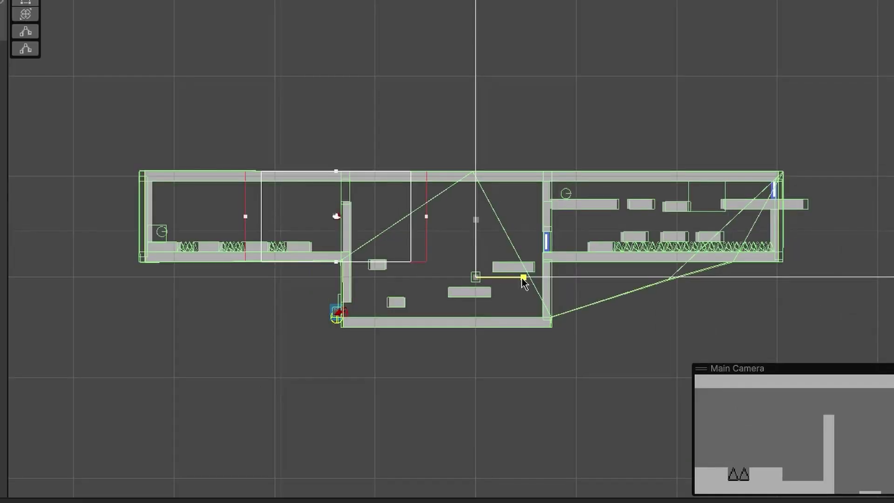
- Zoom and pan the Level 8 Scene view onto the red door beside the sphere pickup
{"action": "scroll", "coordinate": [404, 279], "scroll_direction": "down", "scroll_amount": 3}
{"action": "scroll", "coordinate": [404, 279], "scroll_direction": "up", "scroll_amount": 3}
{"action": "scroll", "coordinate": [404, 279], "scroll_direction": "up", "scroll_amount": 2}
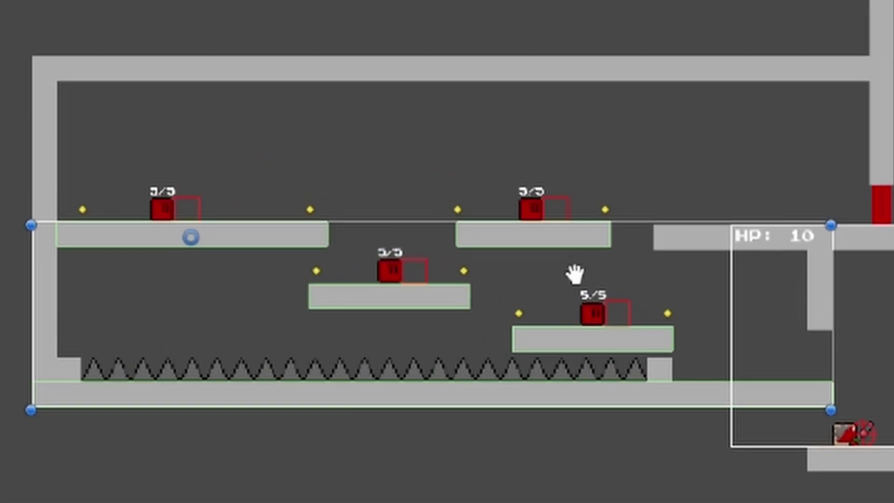
{"action": "left_click_drag", "start_coordinate": [575, 275], "coordinate": [427, 315]}
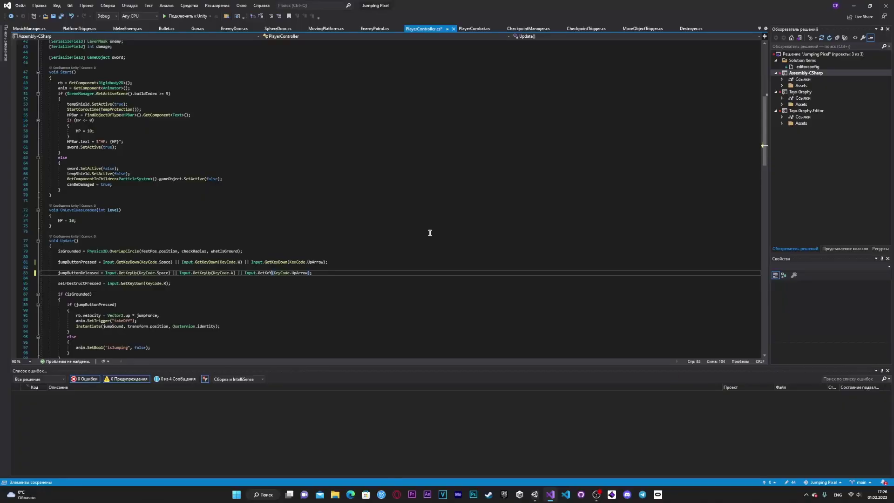
- Enter the text 'Up' while setting up the Level 11 scene
{"action": "type", "text": "Up"}
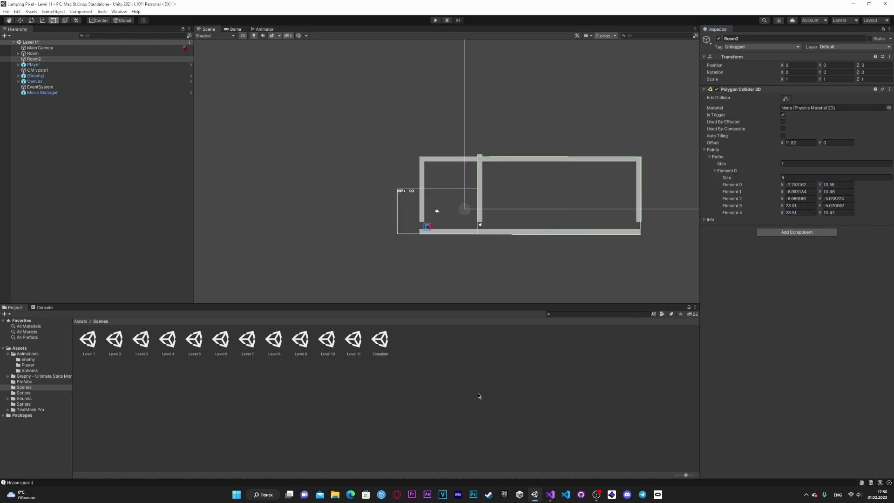
- Inspect the Level 11 Room and Level Switcher objects, then bring up the angry red square boss sprite
{"action": "left_click", "coordinate": [86, 54]}
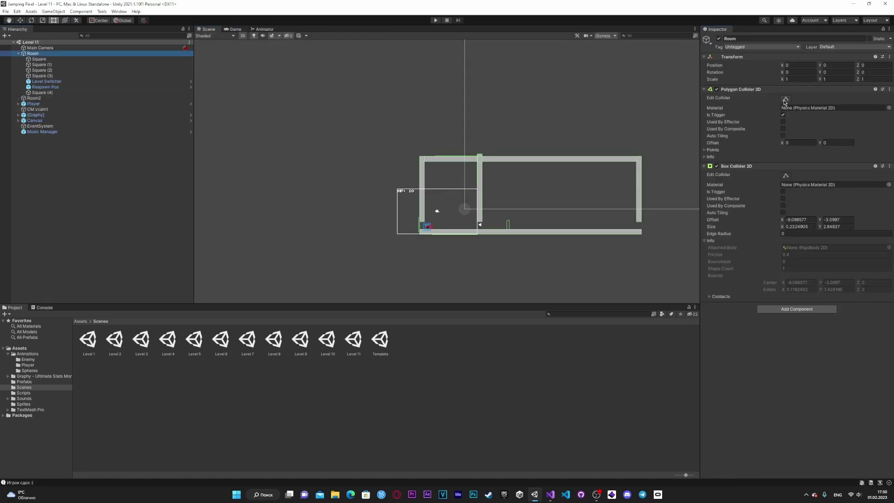
{"action": "left_click", "coordinate": [502, 239]}
{"action": "left_click", "coordinate": [502, 239]}
{"action": "left_click", "coordinate": [503, 238]}
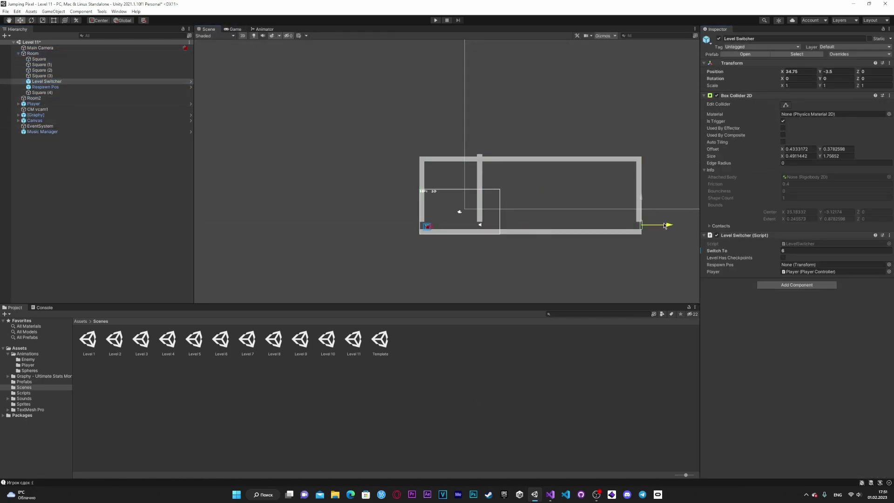
{"action": "left_click", "coordinate": [359, 186]}
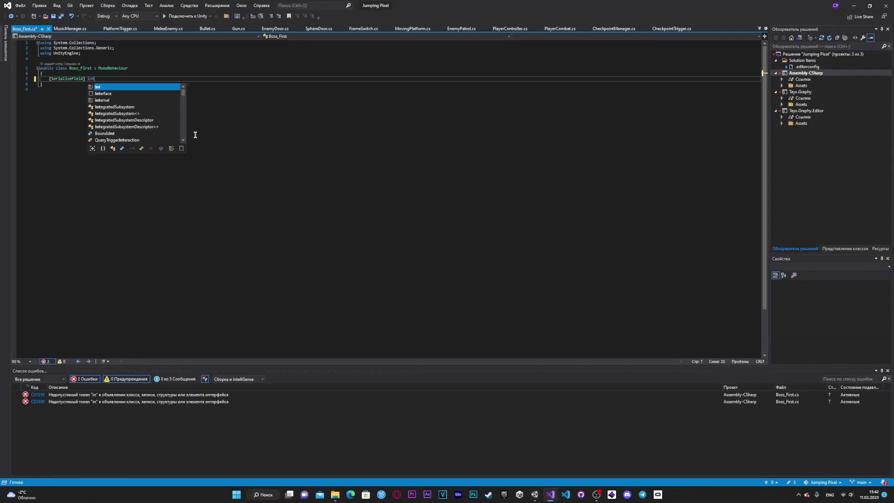
- Declare [SerializeField] int HP plus EnemyPatrol[] enemies_2ndPhase and enemies_3rdPhase arrays in Boss_First.cs
{"action": "type", "text": " HP;"}
{"action": "key", "text": "Return"}
{"action": "type", "text": "[S"}
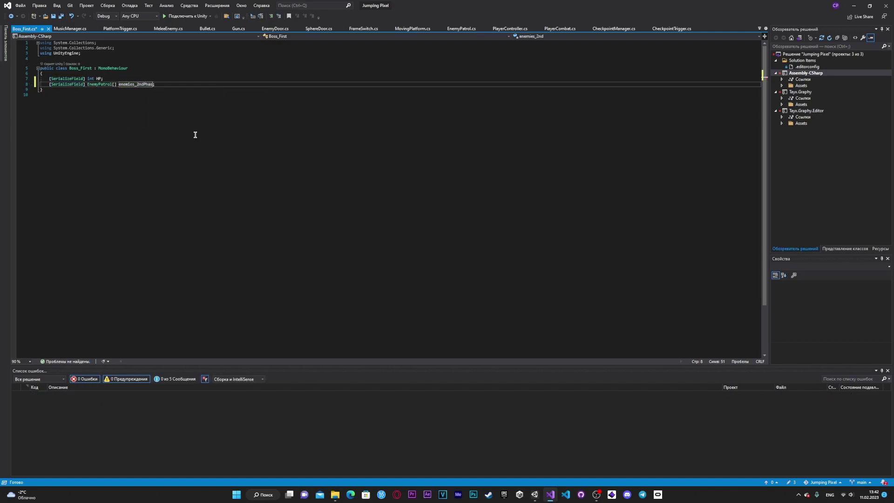
{"action": "type", "text": "e"}
{"action": "key", "text": "End"}
{"action": "key", "text": "Return"}
{"action": "type", "text": "[S"}
{"action": "key", "text": "Tab"}
{"action": "type", "text": "] "}
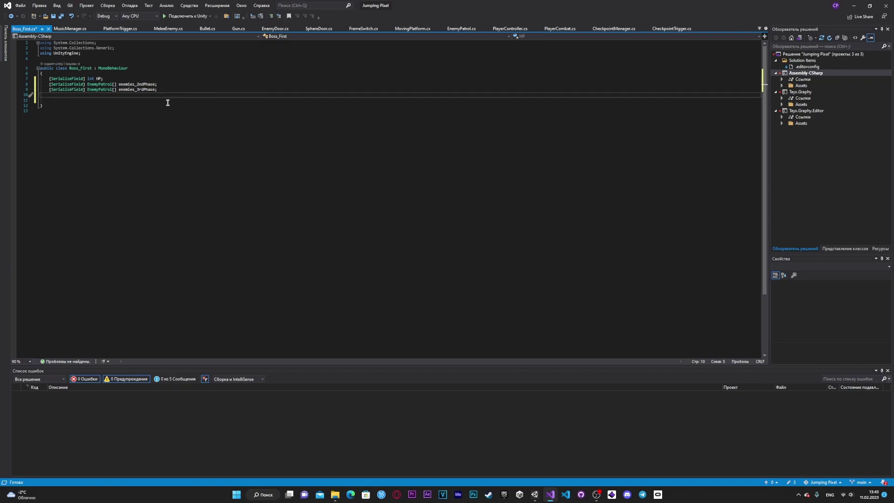
{"action": "type", "text": "ase"}
{"action": "key", "text": "Return"}
{"action": "type", "text": "{B"}
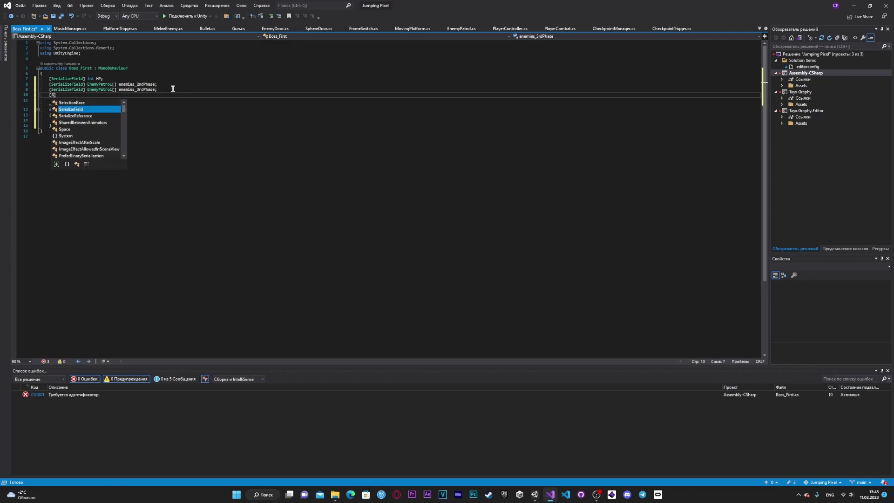
{"action": "key", "text": "ctrl+Tab"}
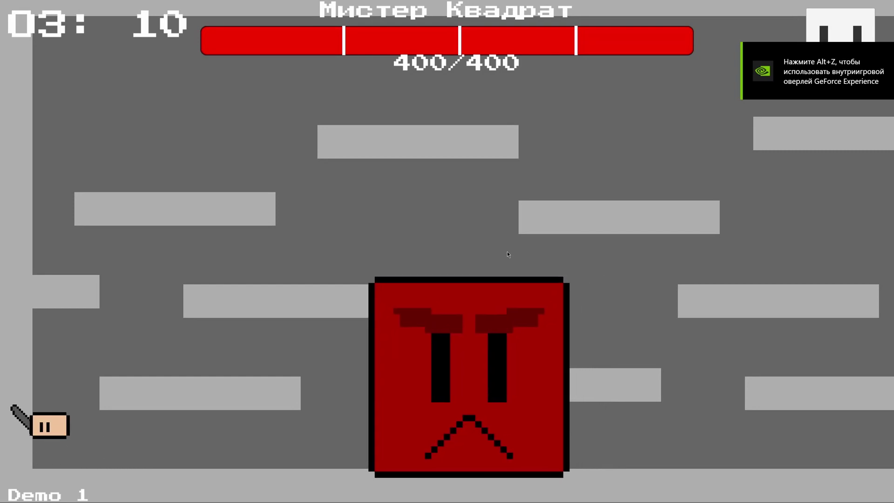
- Jump onto the boss and over to the upper platform, then double back to the left
{"action": "key", "text": "a"}
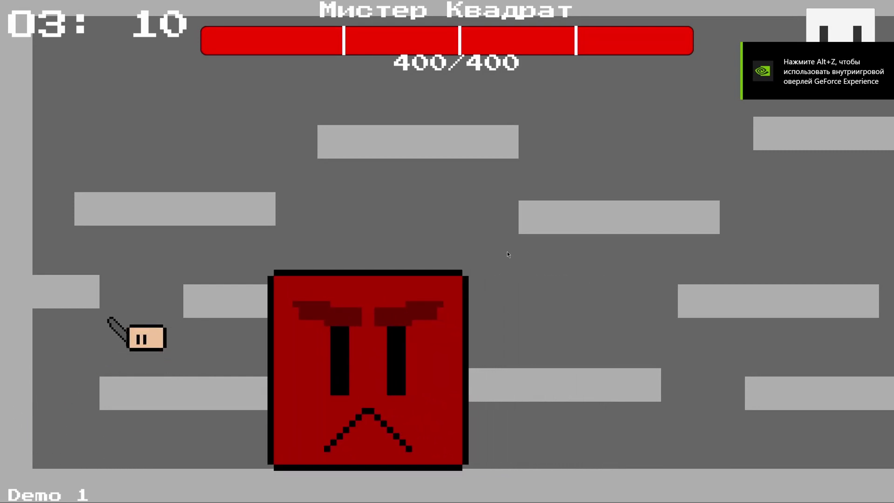
{"action": "key", "text": "space"}
{"action": "key", "text": "d"}
{"action": "key", "text": "space"}
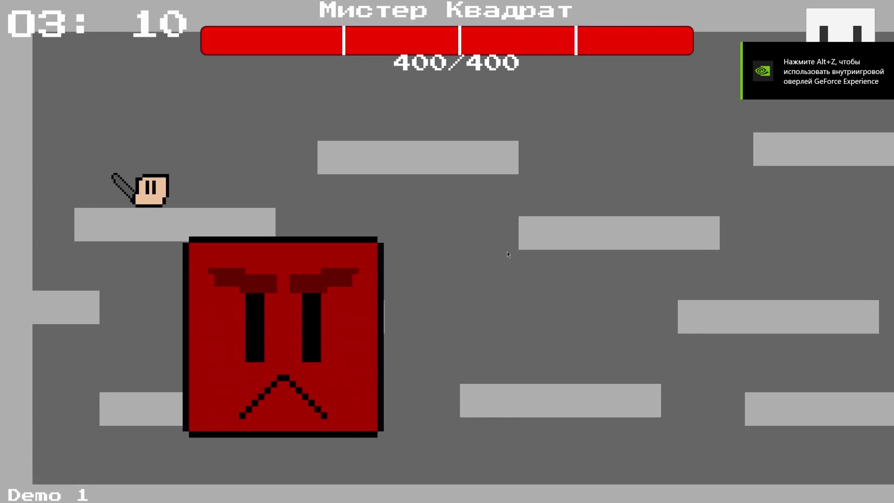
{"action": "key", "text": "d"}
{"action": "key", "text": "space"}
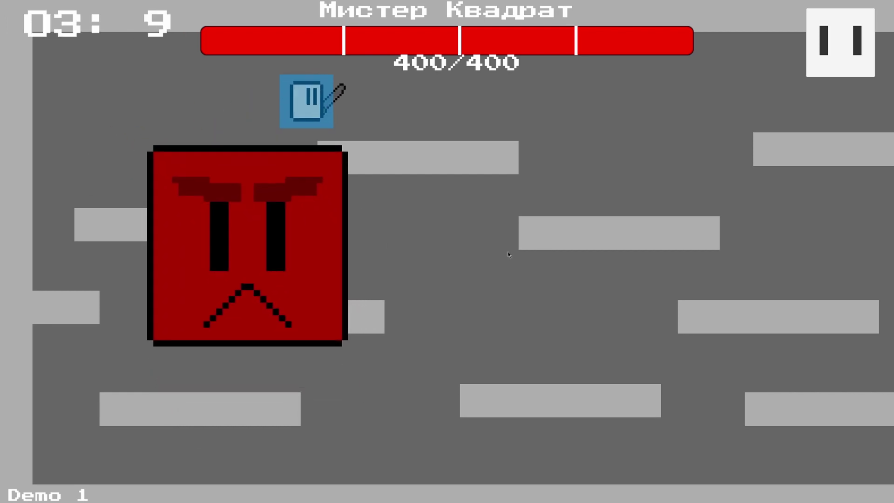
{"action": "key", "text": "d"}
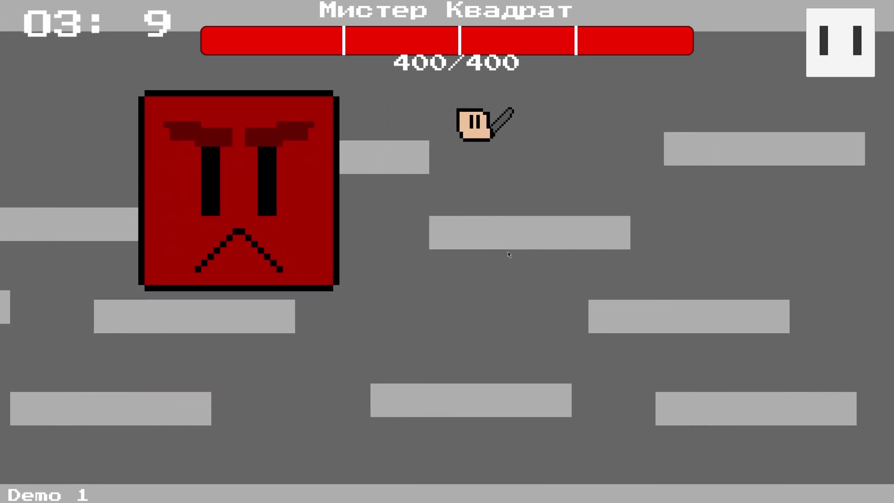
{"action": "key", "text": "d"}
{"action": "key", "text": "a"}
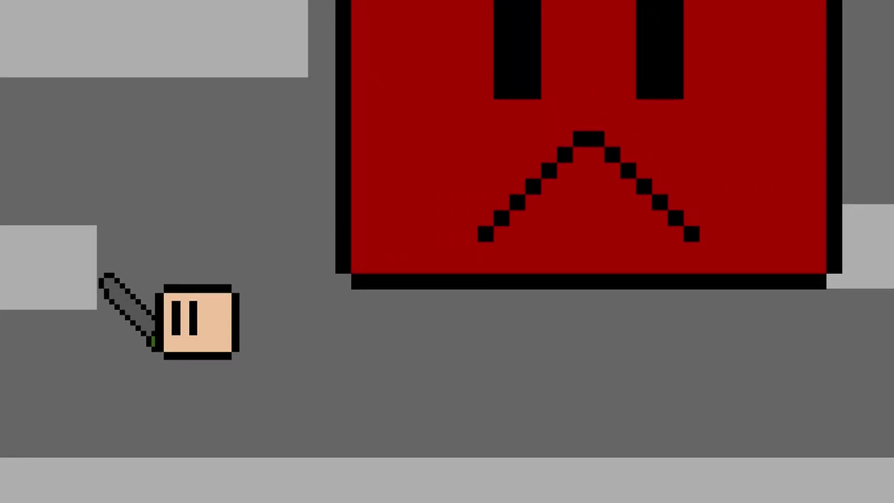
{"action": "key", "text": "space"}
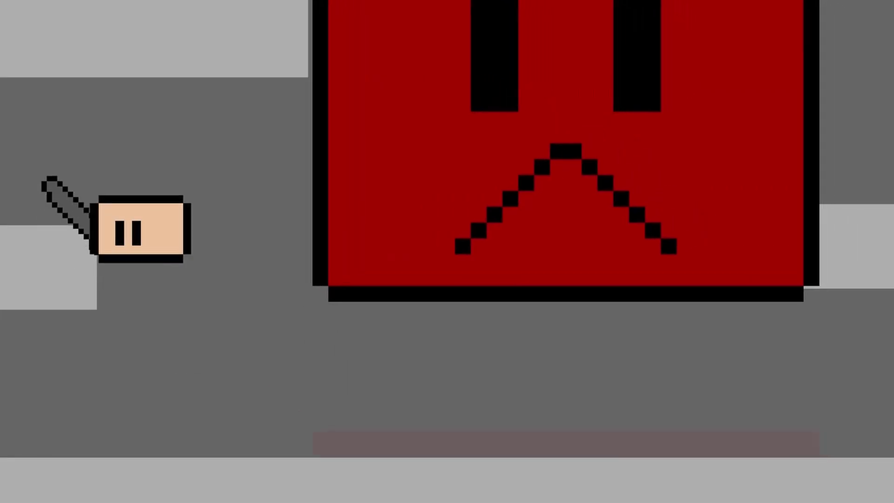
{"action": "key", "text": "a"}
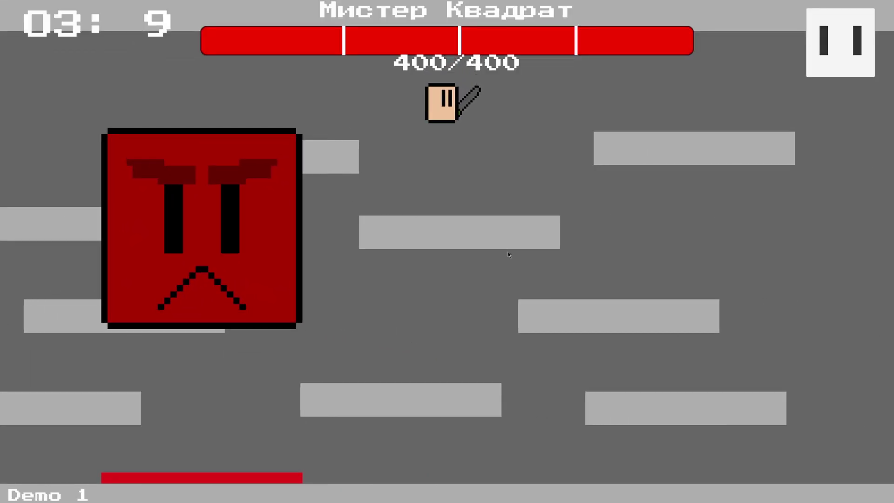
- Dodge the attack stripes and swing the chainsaw at the boss from the lower platform
{"action": "key", "text": "d"}
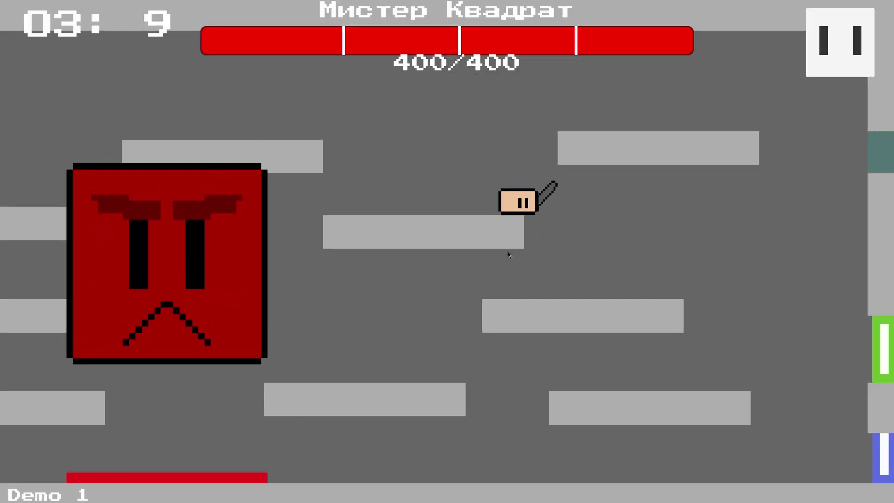
{"action": "key", "text": "space"}
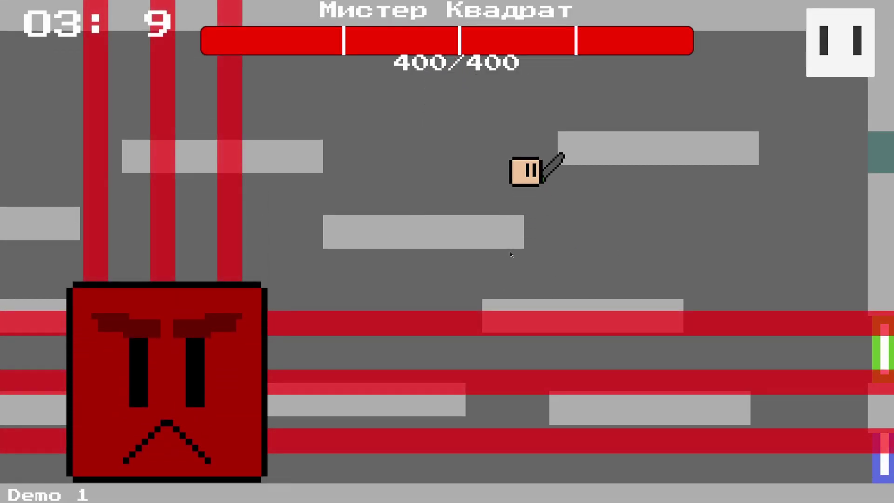
{"action": "key", "text": "a"}
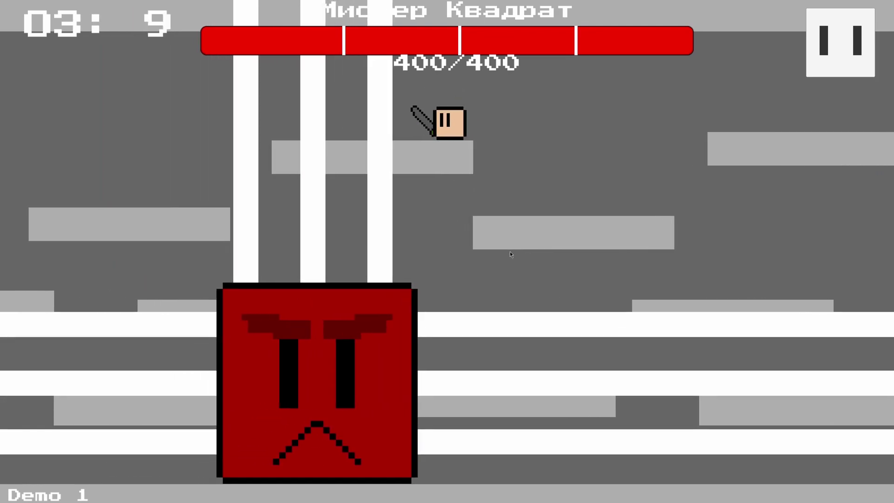
{"action": "key", "text": "XF86AudioLowerVolume"}
{"action": "key", "text": "d"}
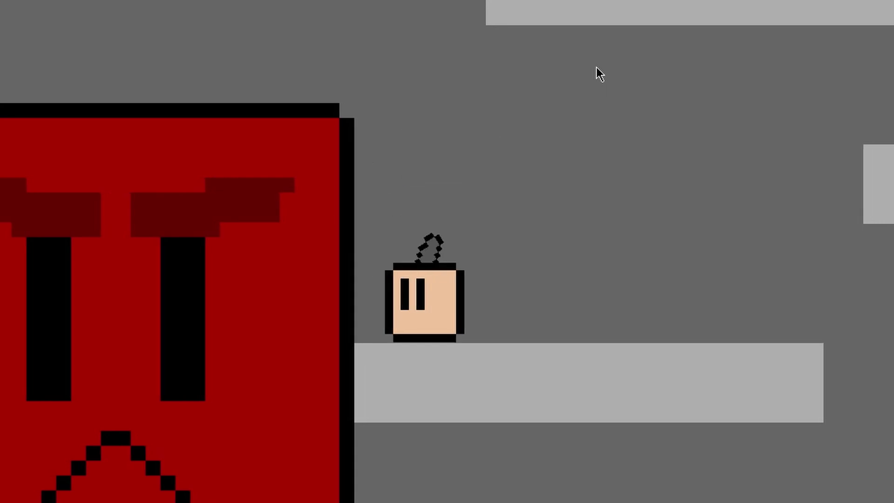
{"action": "key", "text": "a"}
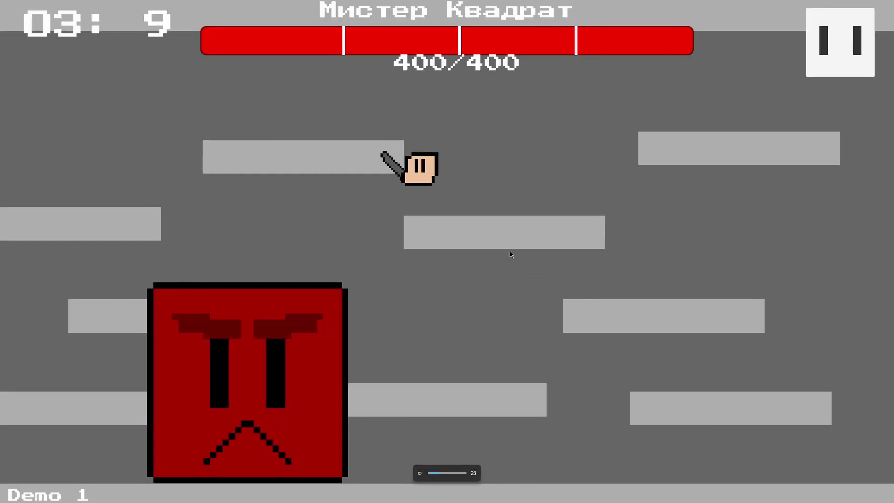
{"action": "key", "text": "d"}
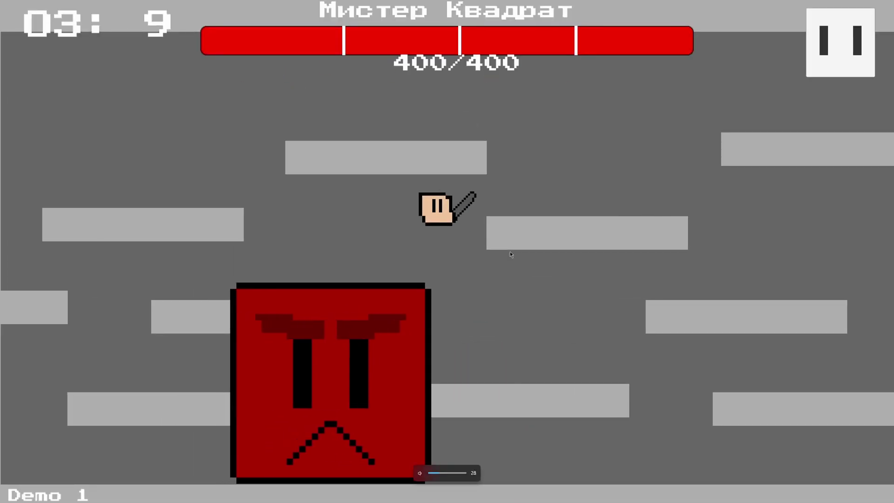
{"action": "key", "text": "a"}
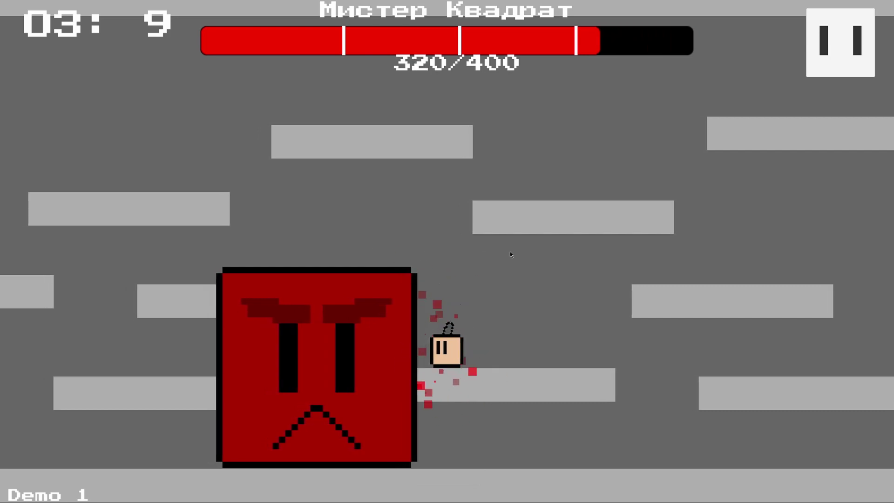
- Climb to the upper-left platform, then drop down killing two minions and run right
{"action": "key", "text": "d"}
{"action": "key", "text": "w"}
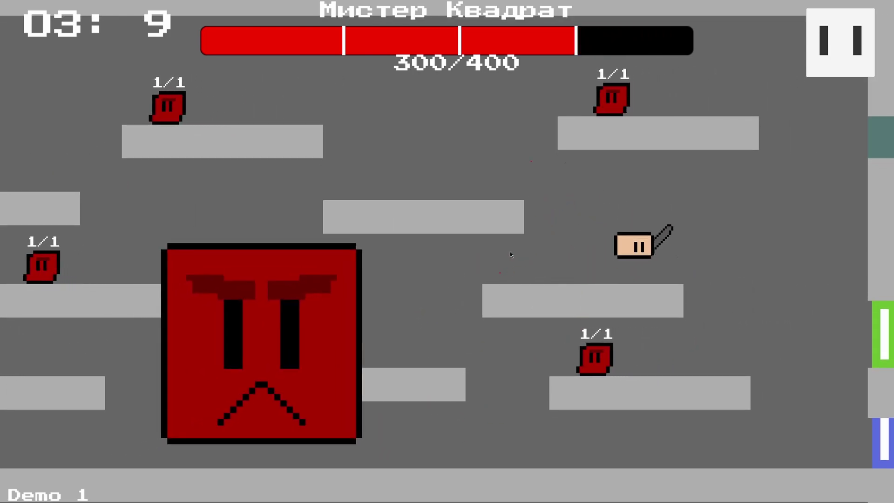
{"action": "key", "text": "a"}
{"action": "key", "text": "w"}
{"action": "key", "text": "w"}
{"action": "key", "text": "a"}
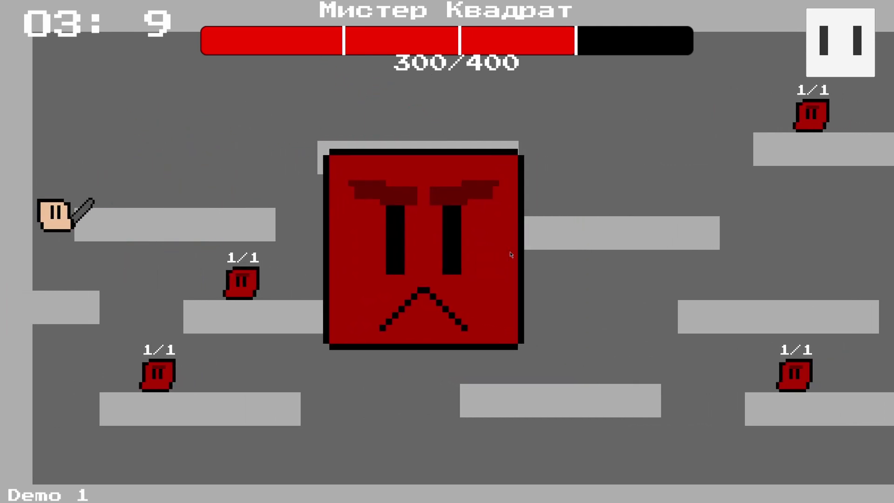
{"action": "key", "text": "d"}
{"action": "key", "text": "a"}
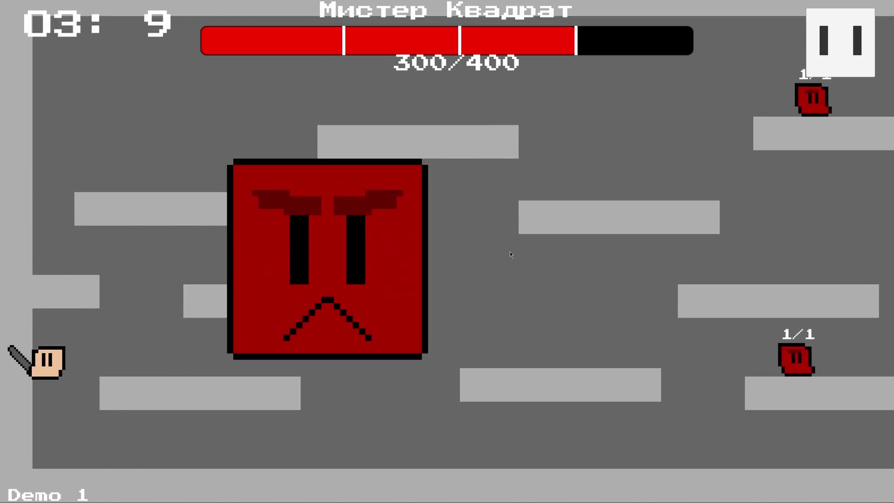
{"action": "key", "text": "d"}
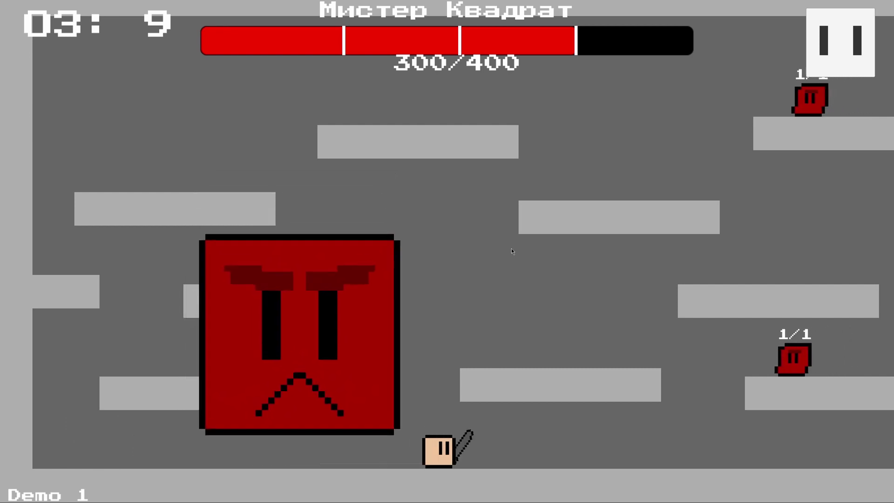
- Kill a minion, climb above the middle-right platform, and dash through the boss to damage it
{"action": "key", "text": "a"}
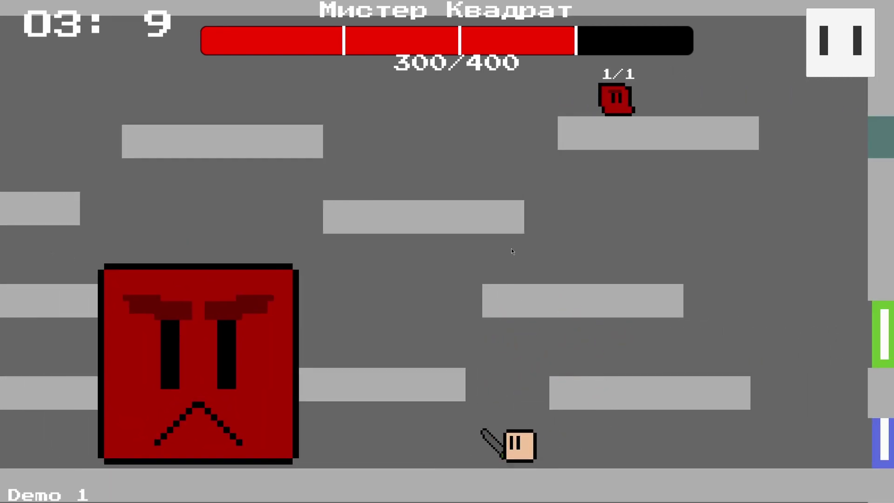
{"action": "key", "text": "d"}
{"action": "key", "text": "w"}
{"action": "key", "text": "w"}
{"action": "key", "text": "a"}
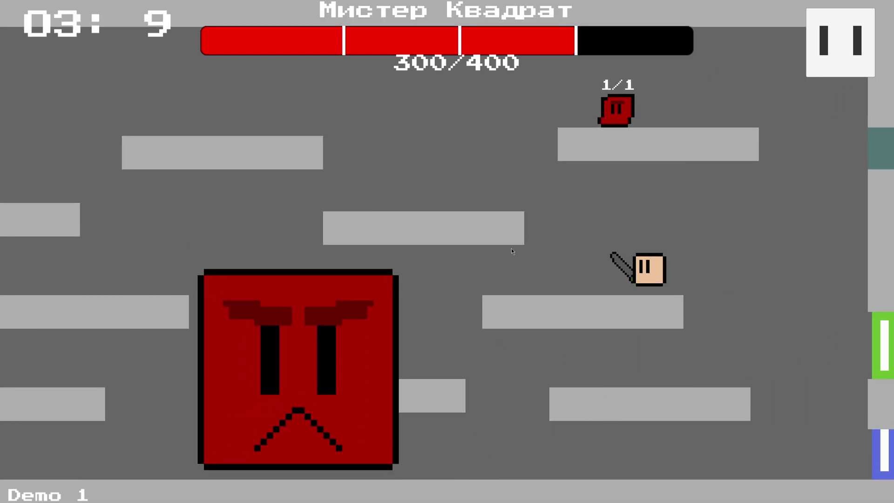
{"action": "key", "text": "w"}
{"action": "key", "text": "w"}
{"action": "key", "text": "d"}
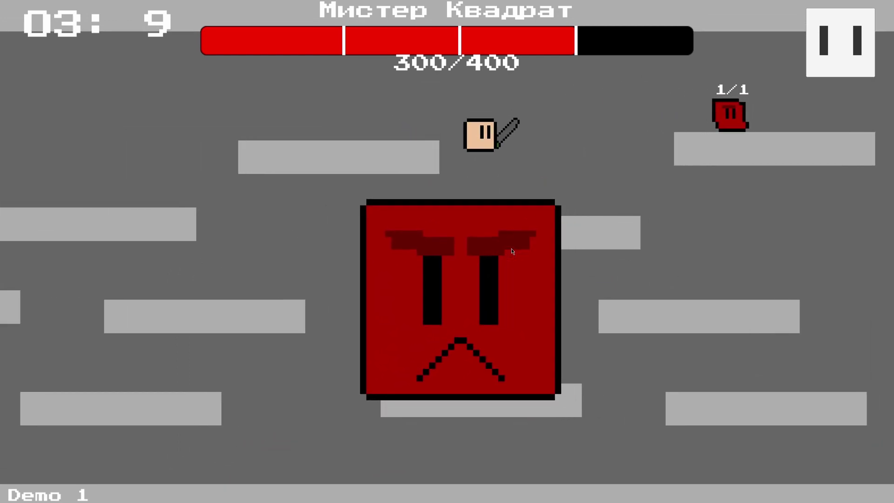
{"action": "key", "text": "shift"}
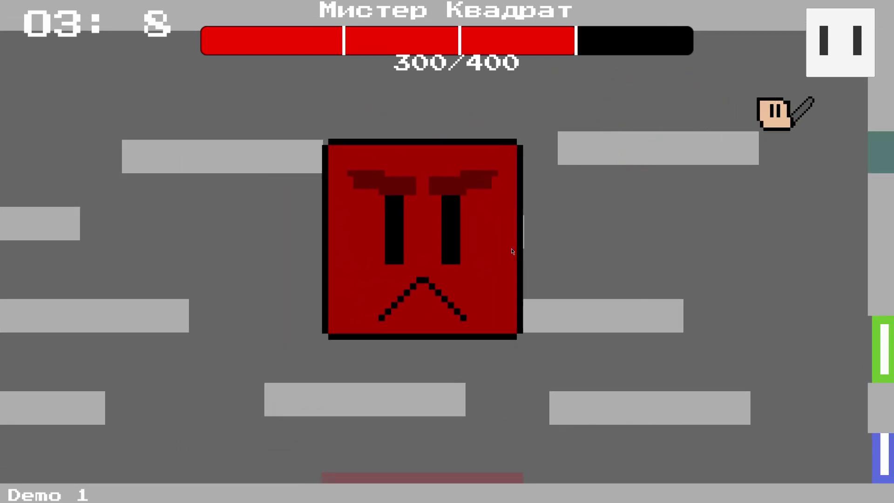
{"action": "key", "text": "a"}
{"action": "key", "text": "shift"}
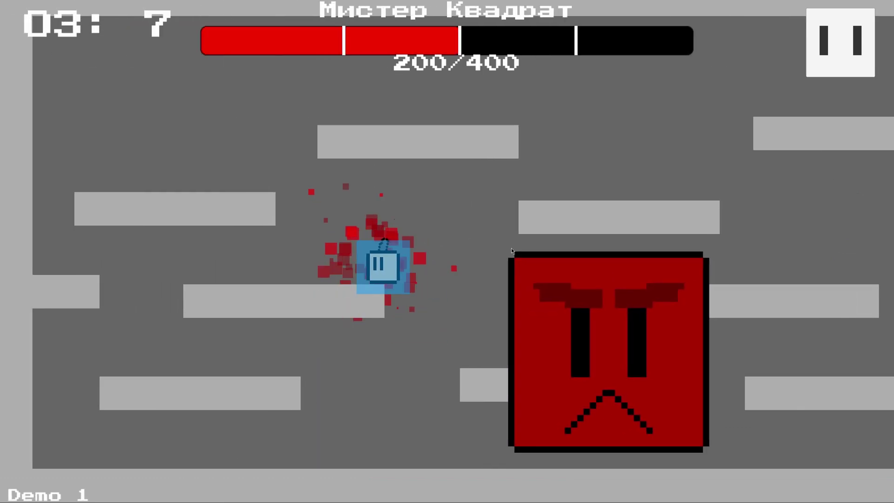
- Jump to the top platforms, hit a minion, and drop off as the boss reaches 200/400
{"action": "key", "text": "w"}
{"action": "key", "text": "d"}
{"action": "key", "text": "w"}
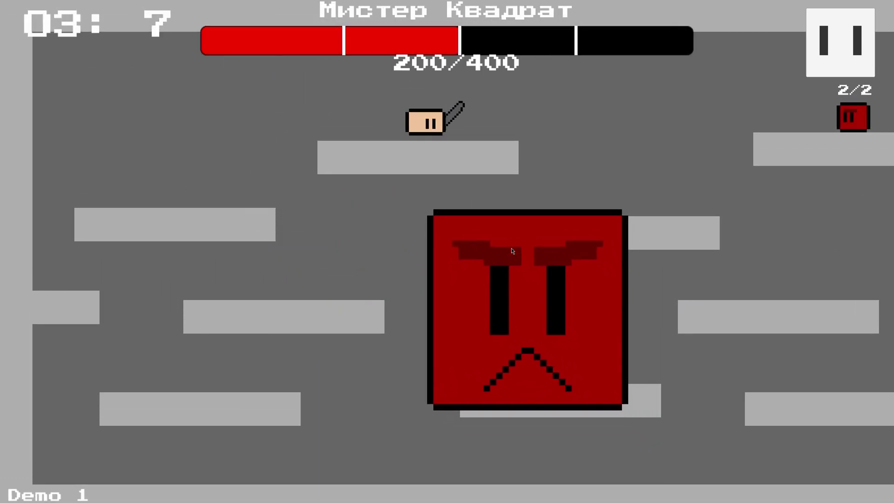
{"action": "key", "text": "d"}
{"action": "key", "text": "w"}
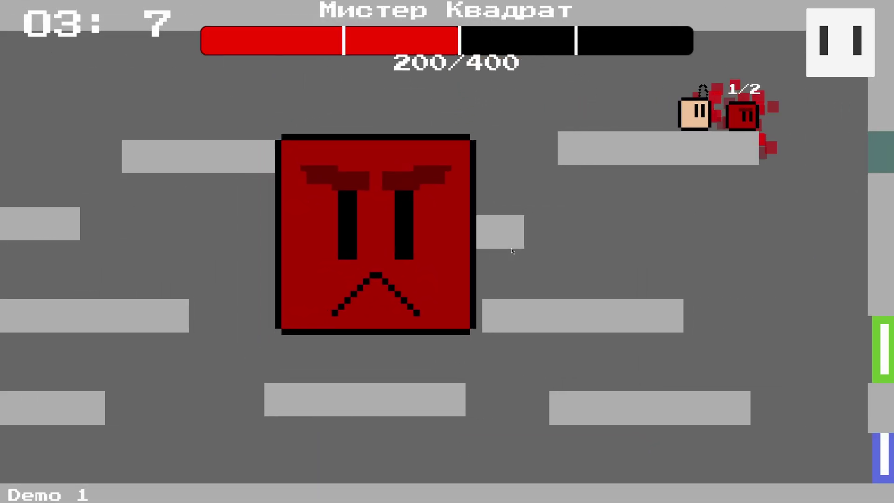
{"action": "key", "text": "a"}
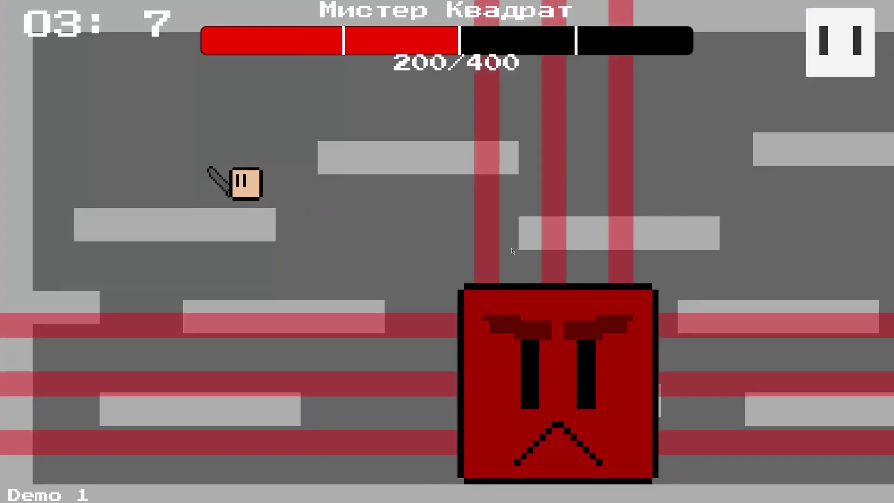
- Hit the boss beside it, then clear the spiked stage through the green exits, killing the red enemy
{"action": "key", "text": "w"}
{"action": "key", "text": "d"}
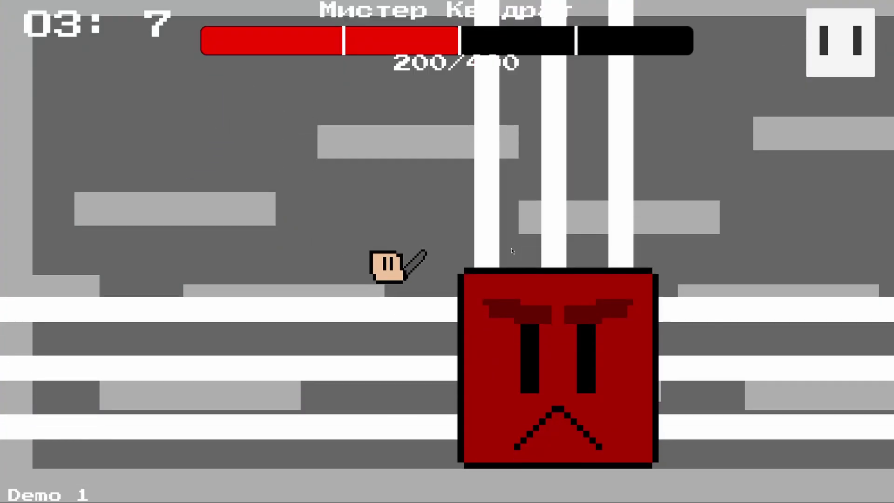
{"action": "key", "text": "d"}
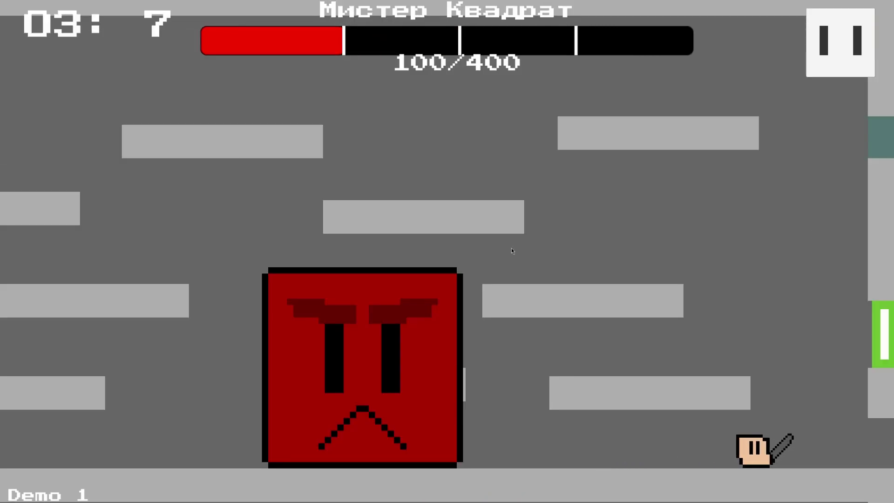
{"action": "key", "text": "d"}
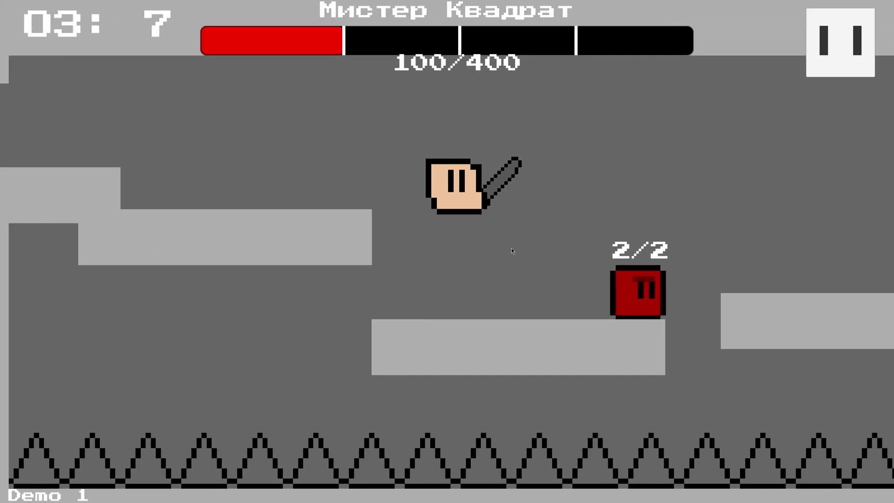
{"action": "key", "text": "d"}
{"action": "key", "text": "w"}
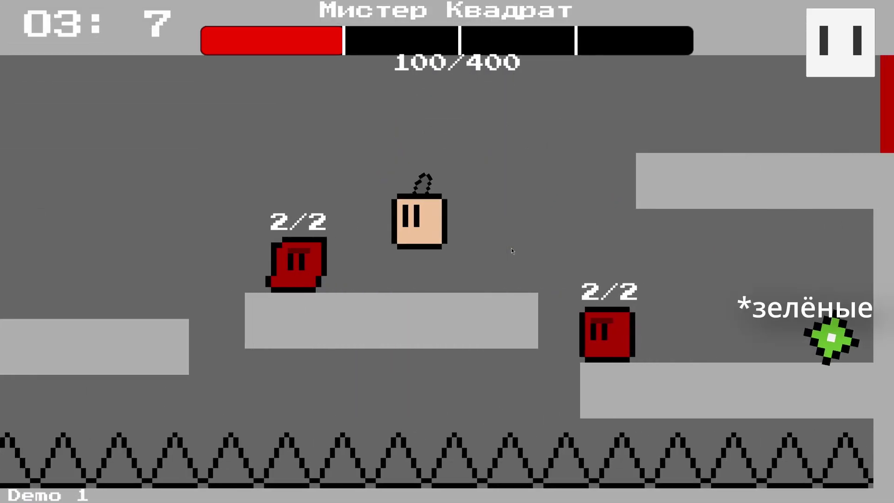
{"action": "key", "text": "d"}
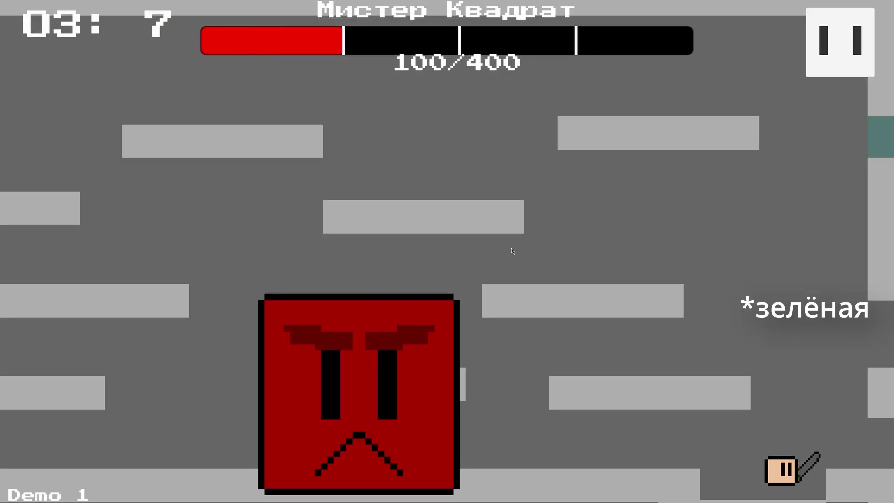
- Climb the ledges up beside the triangle enemy, walk into the teal block and interact with it using E
{"action": "key", "text": "d"}
{"action": "key", "text": "w"}
{"action": "key", "text": "w"}
{"action": "key", "text": "d"}
{"action": "key", "text": "a"}
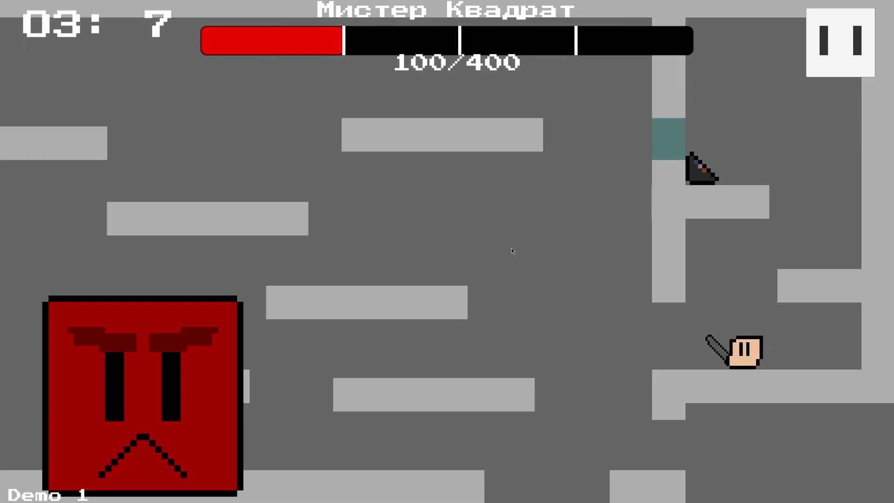
{"action": "key", "text": "d"}
{"action": "key", "text": "w"}
{"action": "key", "text": "a"}
{"action": "key", "text": "d"}
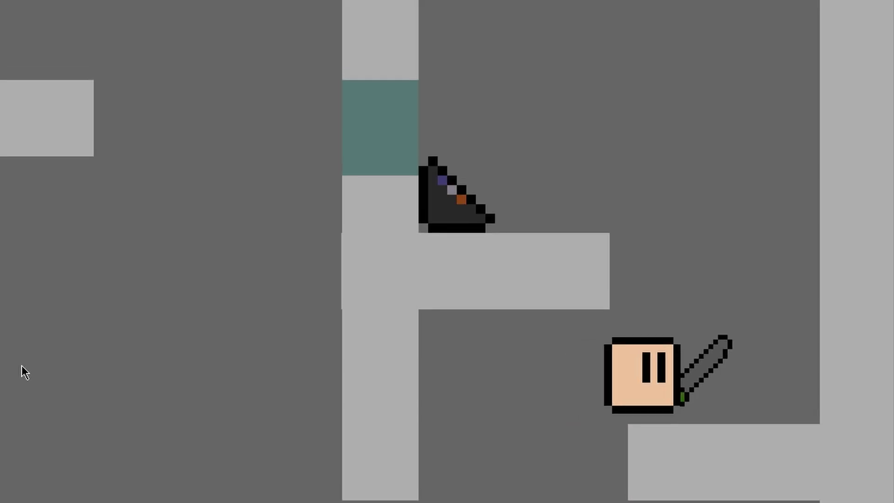
{"action": "key", "text": "a"}
{"action": "key", "text": "w"}
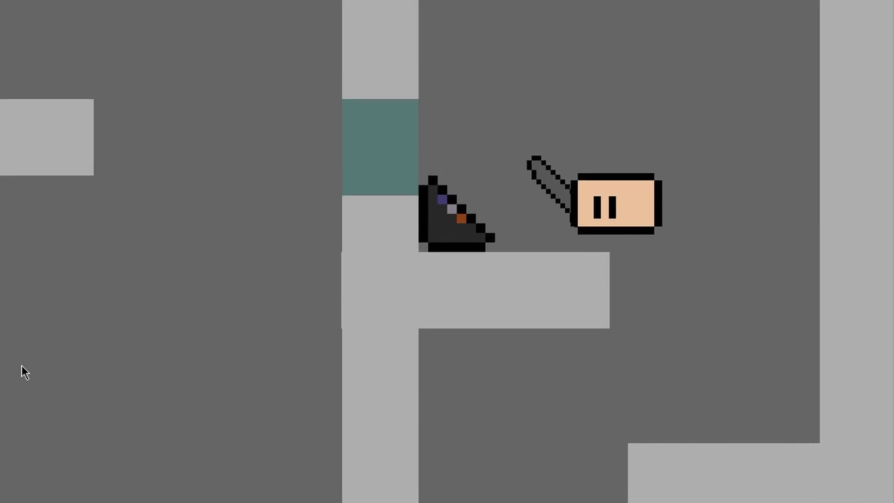
{"action": "key", "text": "a"}
{"action": "key", "text": "e"}
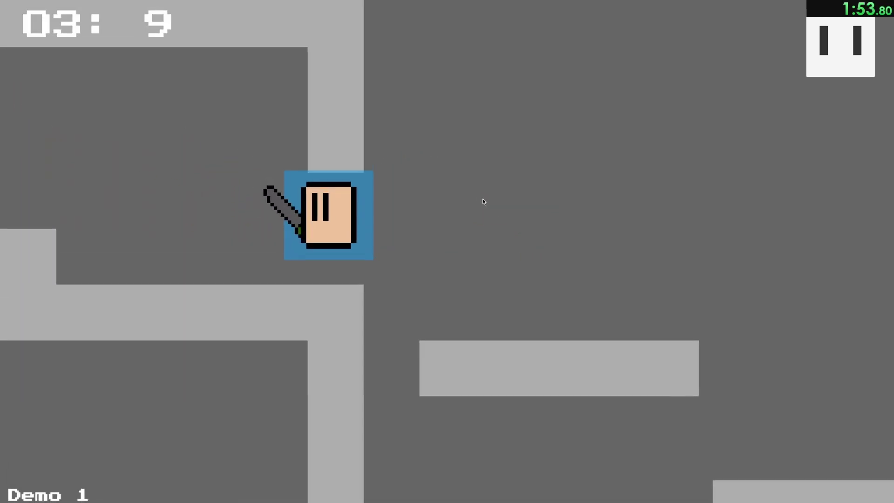
- Pause the game with Escape to bring up the pause menu
{"action": "key", "text": "Escape"}
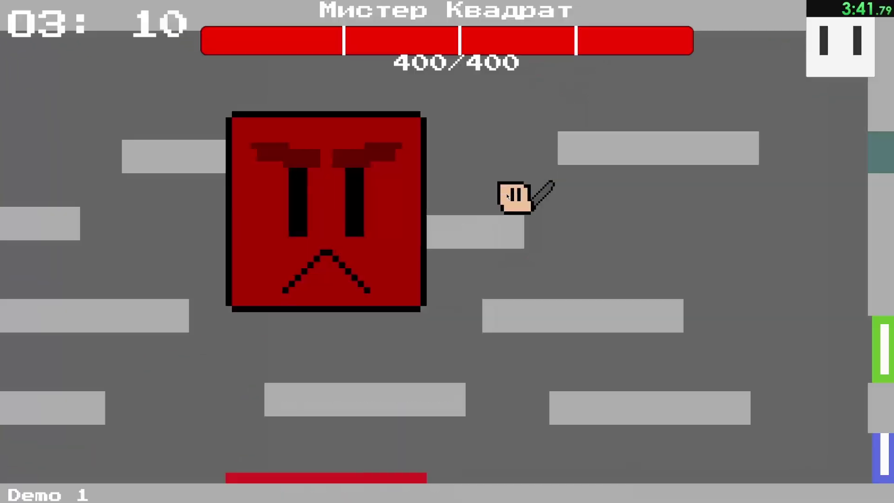
- Dodge the boss's laser beams around the arena and strike the boss with the sword
{"action": "key", "text": "Right"}
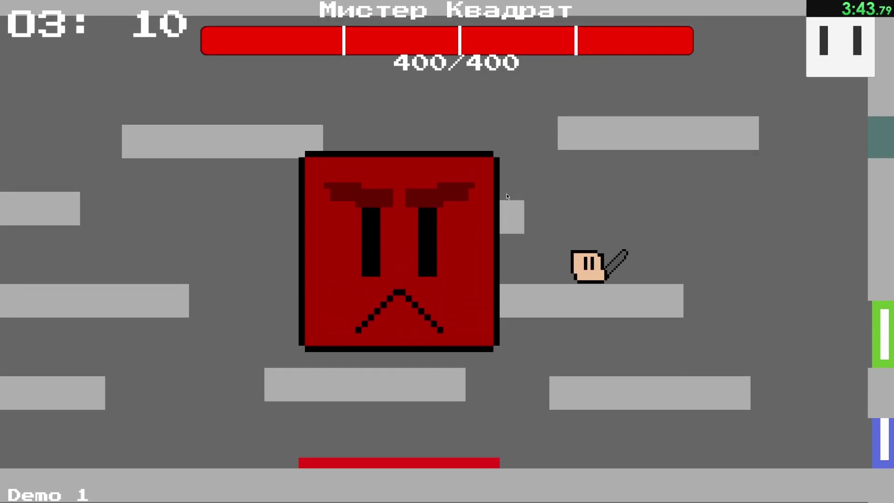
{"action": "key", "text": "Left"}
{"action": "key", "text": "Up"}
{"action": "key", "text": "Left"}
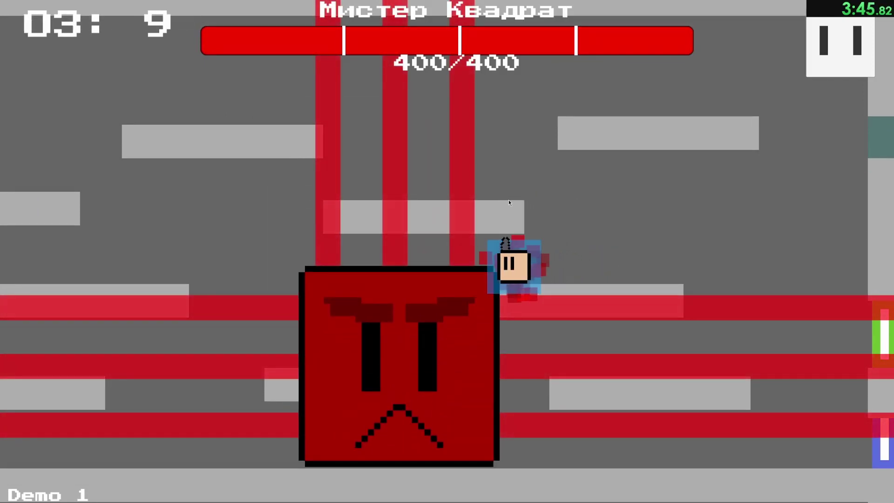
{"action": "key", "text": "Right"}
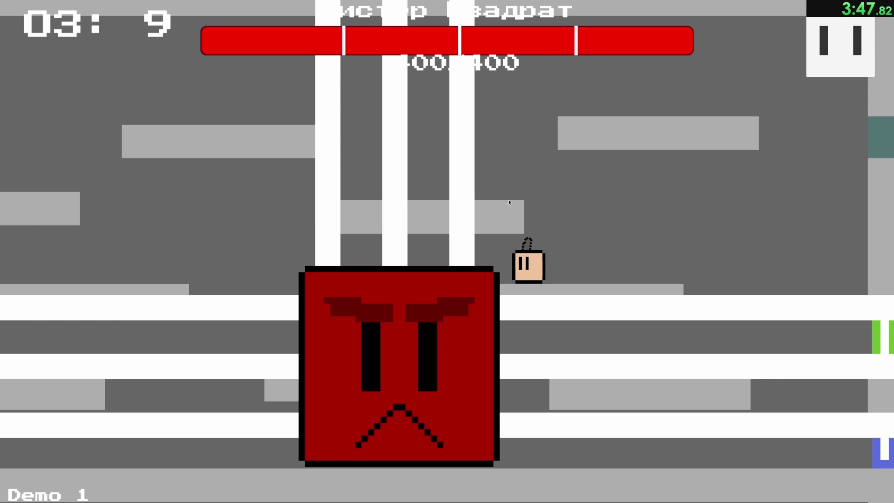
{"action": "key", "text": "x"}
- Climb the platforms, slash the red minion on the upper platform, and drop back down
{"action": "key", "text": "Up"}
{"action": "key", "text": "Left"}
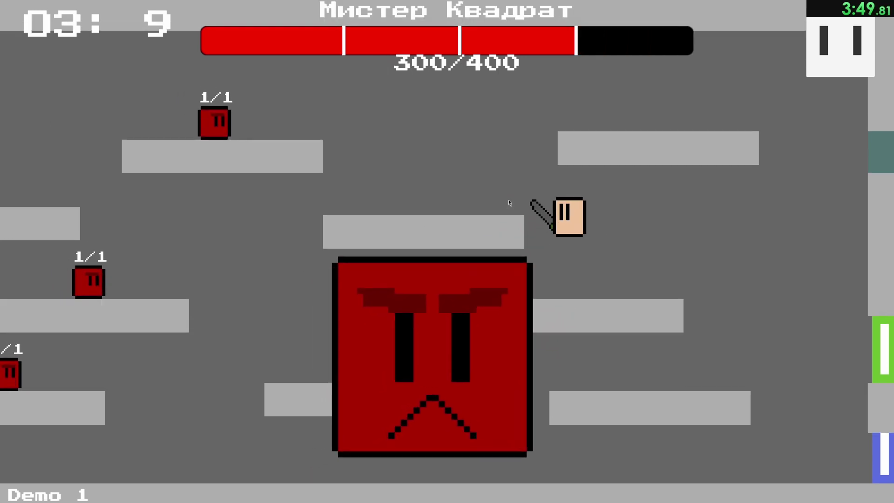
{"action": "key", "text": "Up"}
{"action": "key", "text": "Left"}
{"action": "key", "text": "x"}
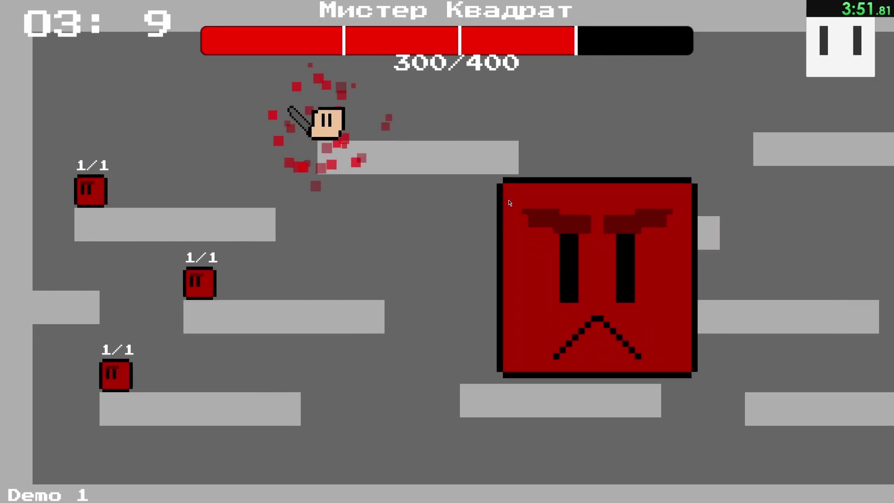
{"action": "key", "text": "Right"}
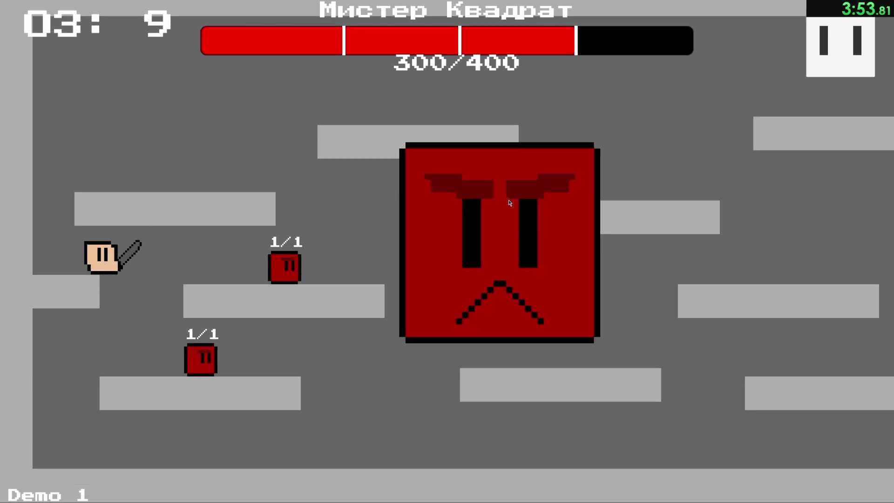
{"action": "key", "text": "Left"}
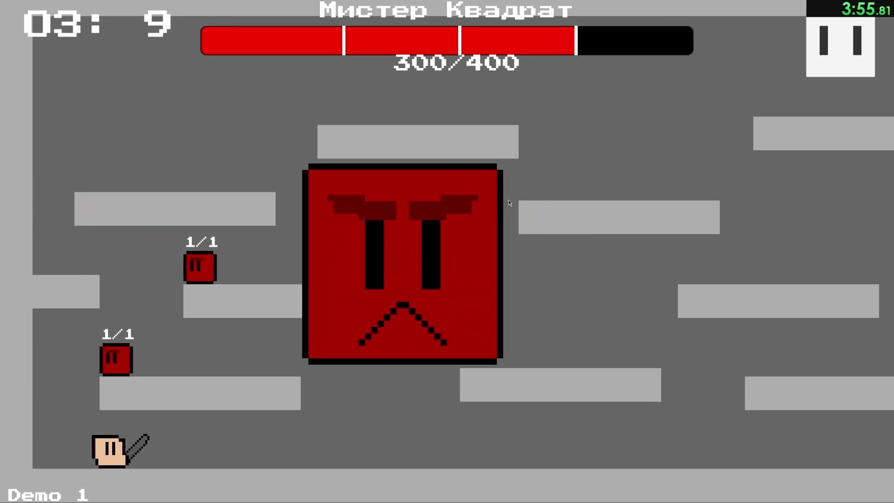
- Run right along the floor, then jump up the right-hand platforms and over the boss to the upper left
{"action": "key", "text": "Right"}
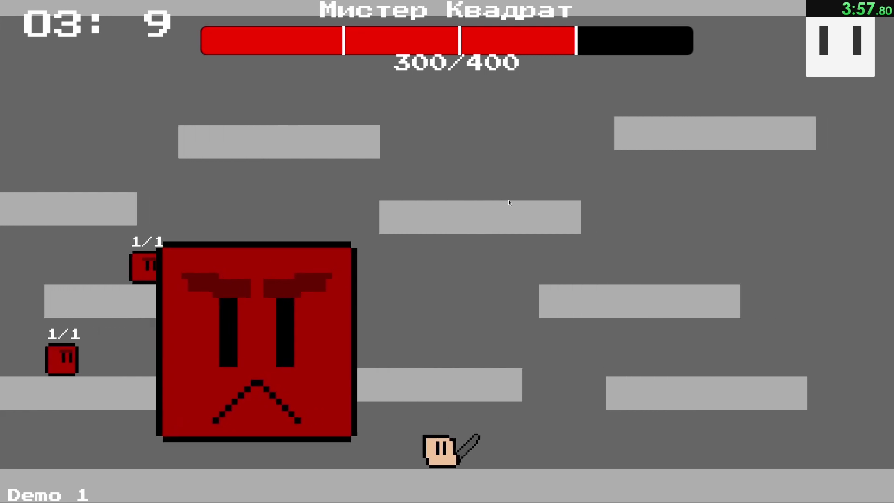
{"action": "key", "text": "Up"}
{"action": "key", "text": "Up"}
{"action": "key", "text": "Right"}
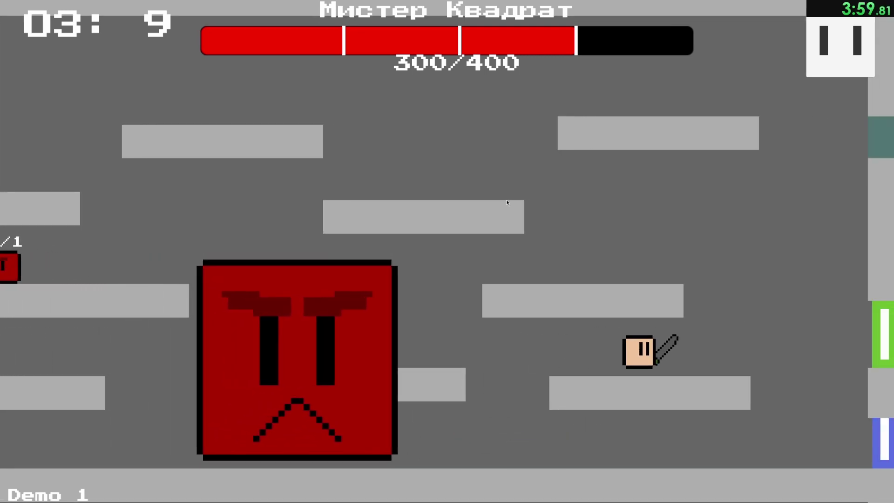
{"action": "key", "text": "Up"}
{"action": "key", "text": "Left"}
{"action": "key", "text": "Up"}
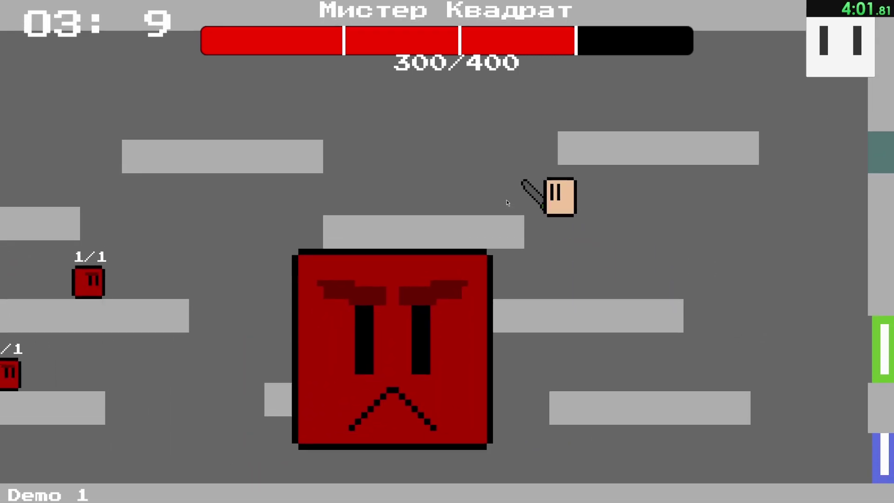
{"action": "key", "text": "Up"}
{"action": "key", "text": "Left"}
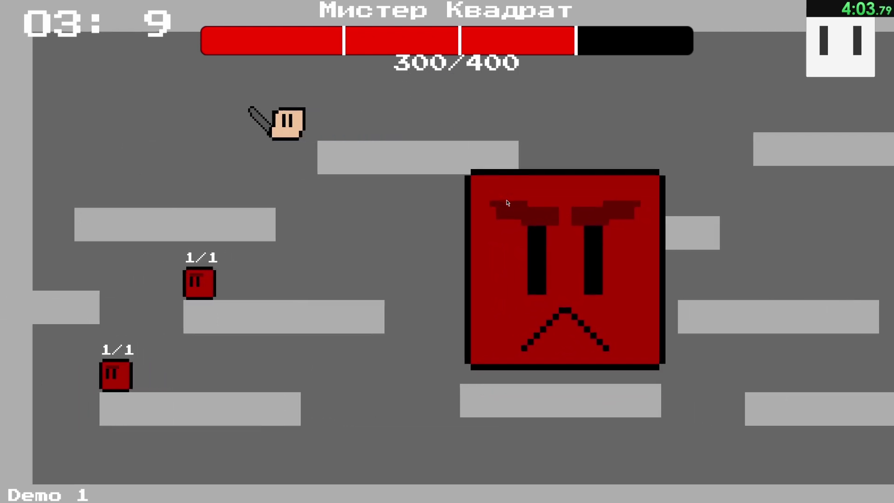
- Drop back to the floor, climb the right-side platforms again and head left toward the boss
{"action": "key", "text": "Right"}
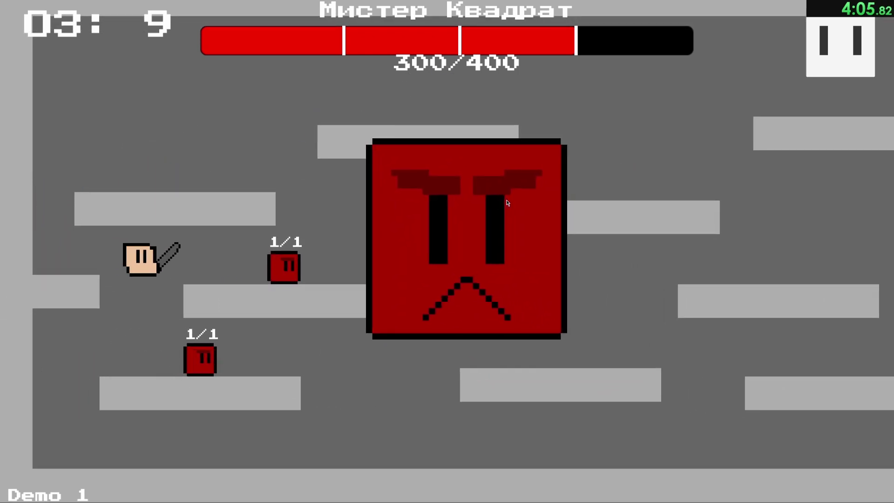
{"action": "key", "text": "Right"}
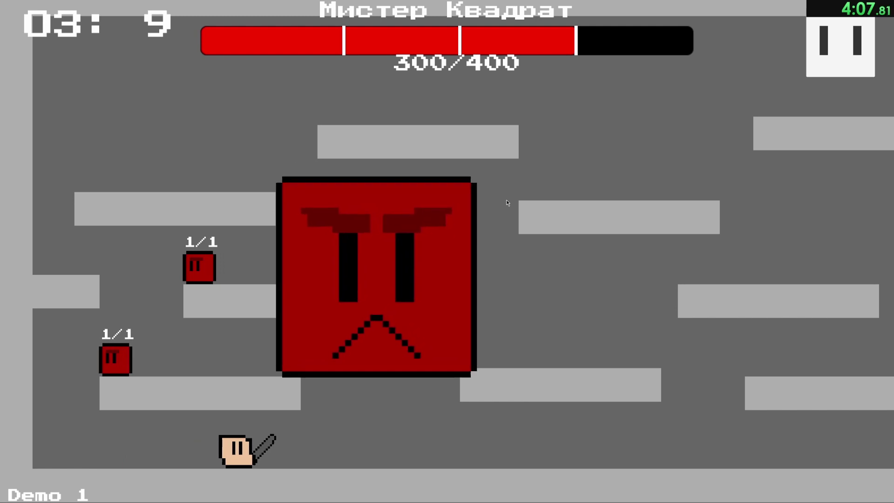
{"action": "key", "text": "Right"}
{"action": "key", "text": "Up"}
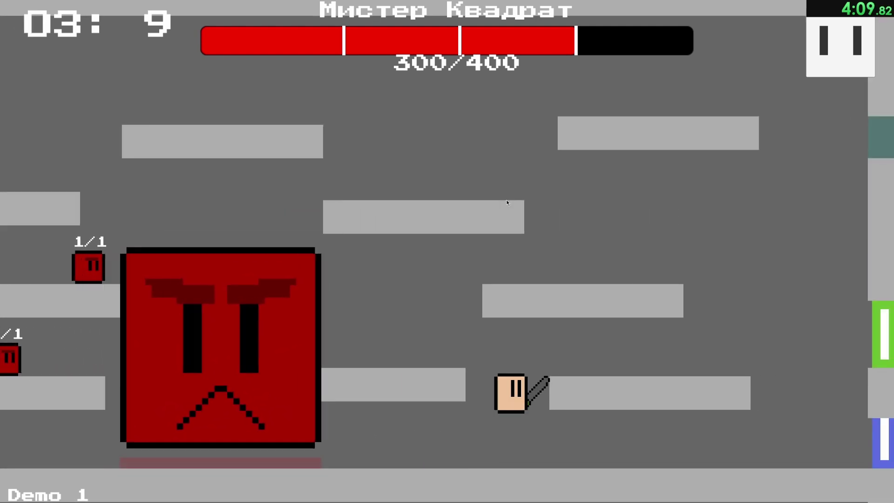
{"action": "key", "text": "Up"}
{"action": "key", "text": "Left"}
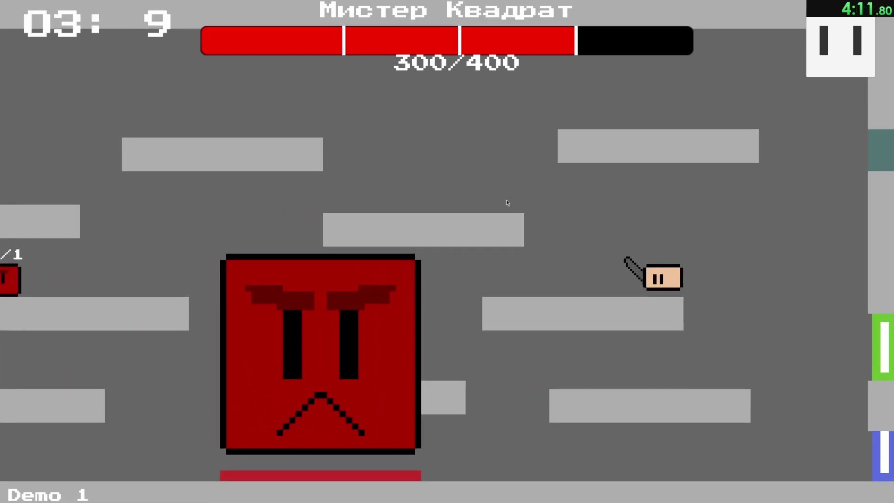
{"action": "key", "text": "Right"}
{"action": "key", "text": "Left"}
{"action": "key", "text": "Right"}
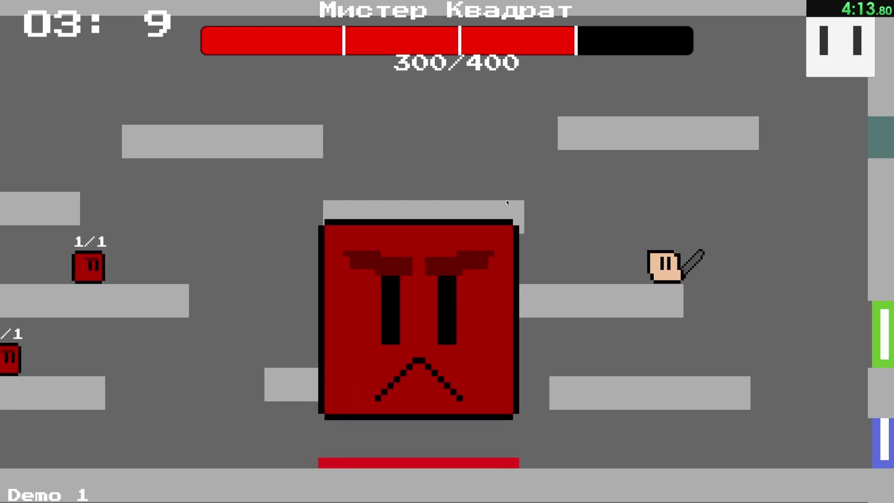
{"action": "key", "text": "Left"}
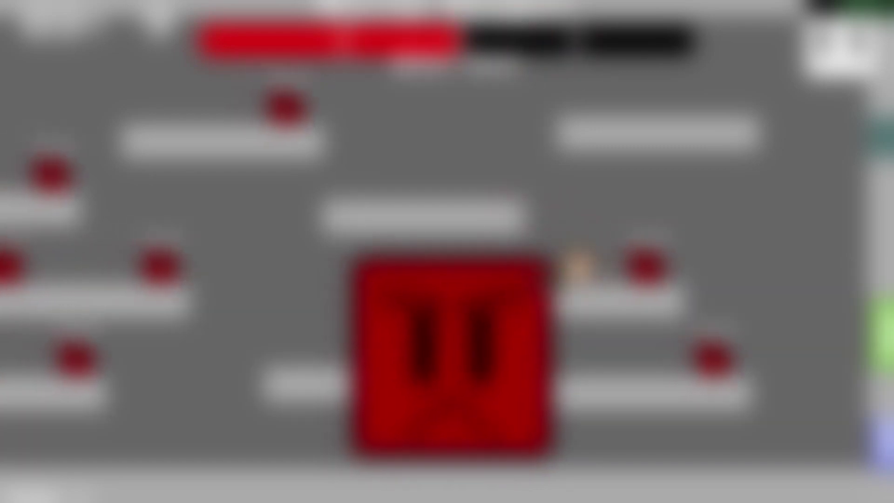
- Jump left away from the spawning red orbs, drop to the floor, and climb back up the right-hand platforms
{"action": "key", "text": "space"}
{"action": "key", "text": "Left"}
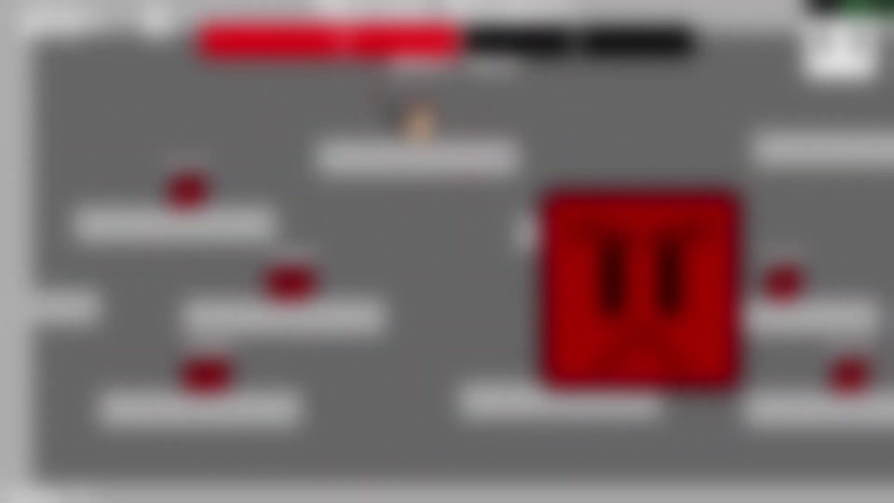
{"action": "key", "text": "Right"}
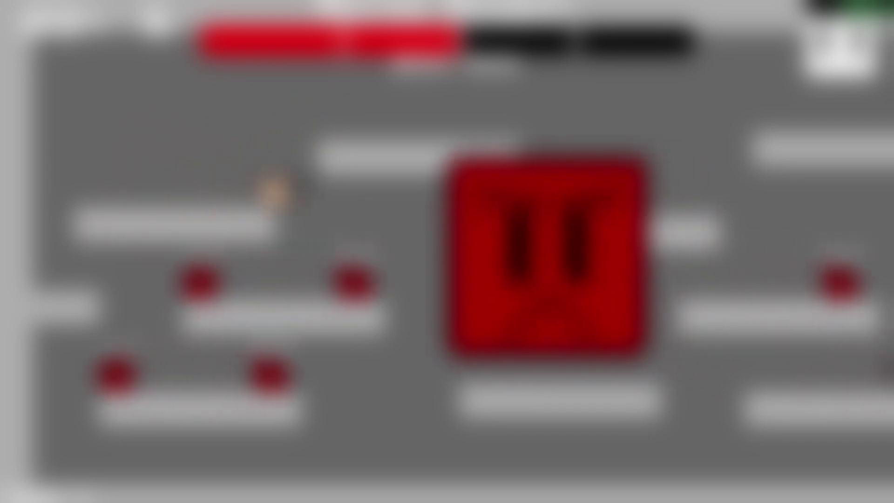
{"action": "key", "text": "Left"}
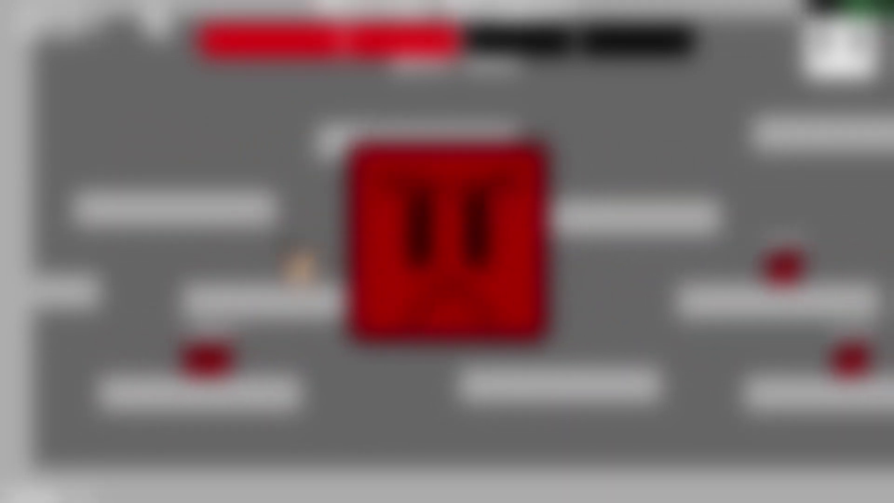
{"action": "key", "text": "Right"}
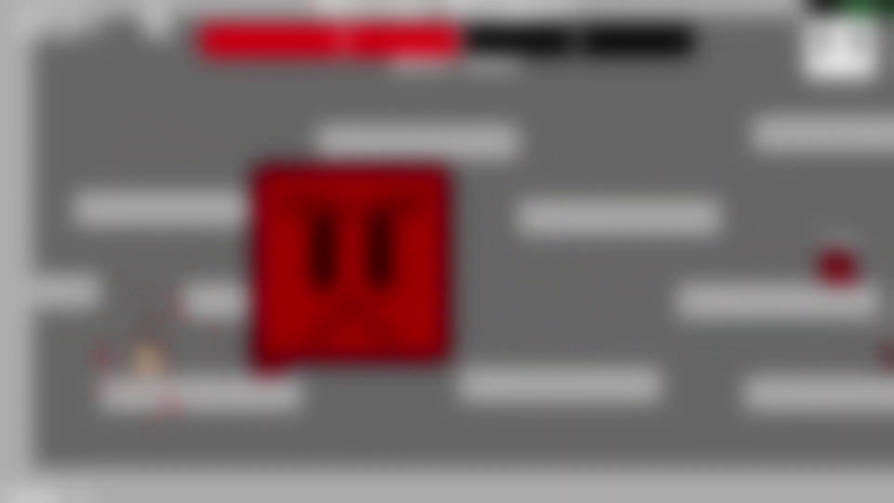
{"action": "key", "text": "Right"}
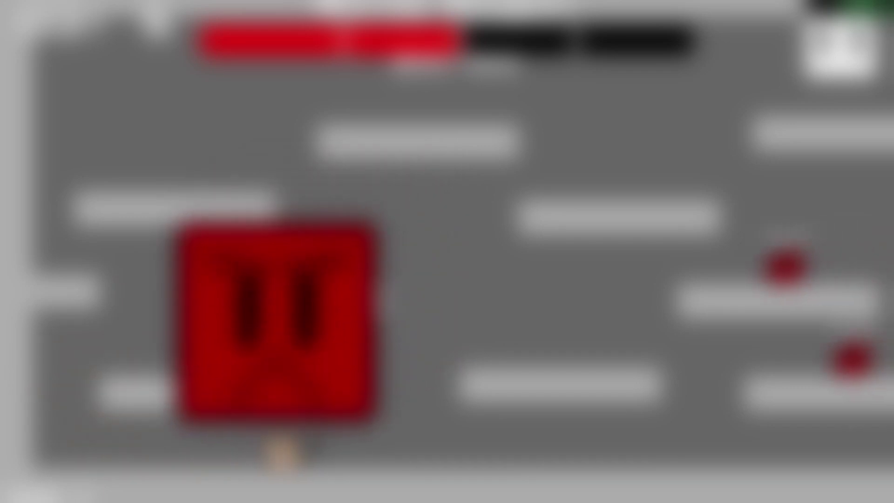
{"action": "key", "text": "Right"}
{"action": "key", "text": "Up"}
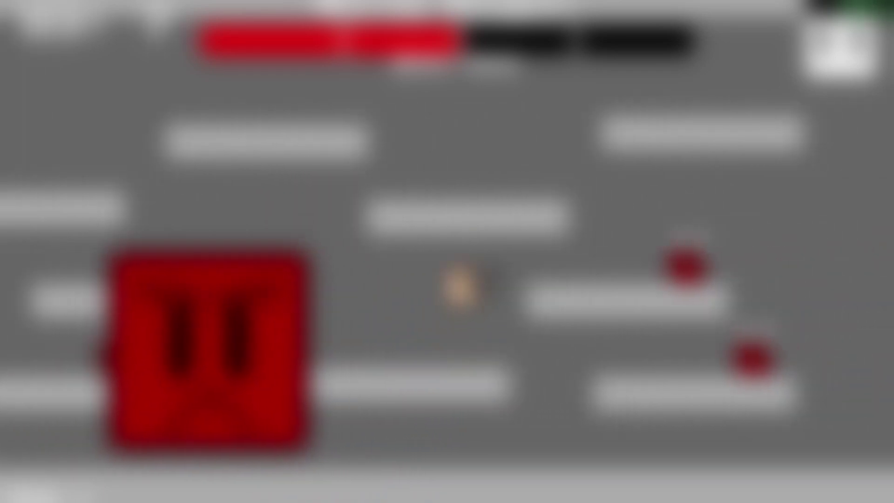
{"action": "key", "text": "Left"}
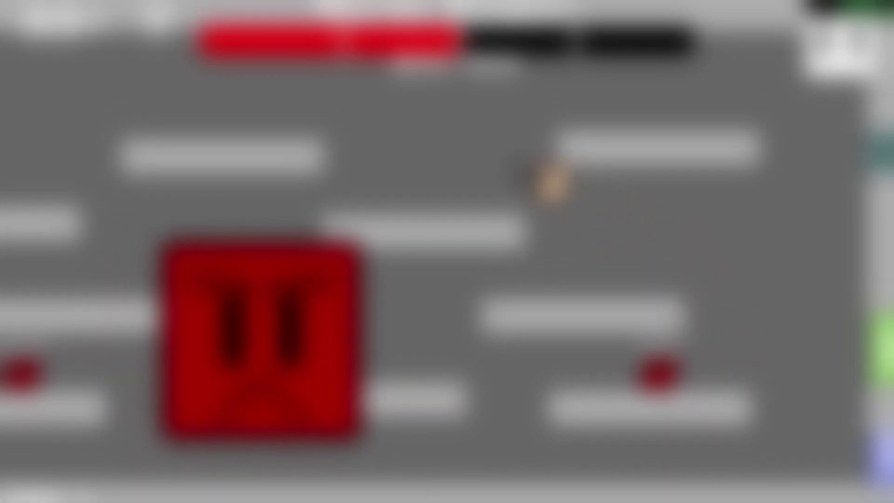
{"action": "key", "text": "Up"}
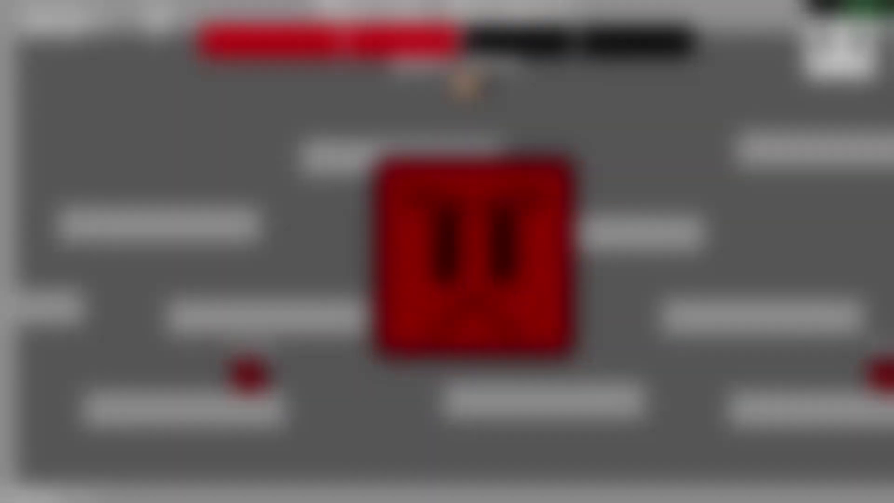